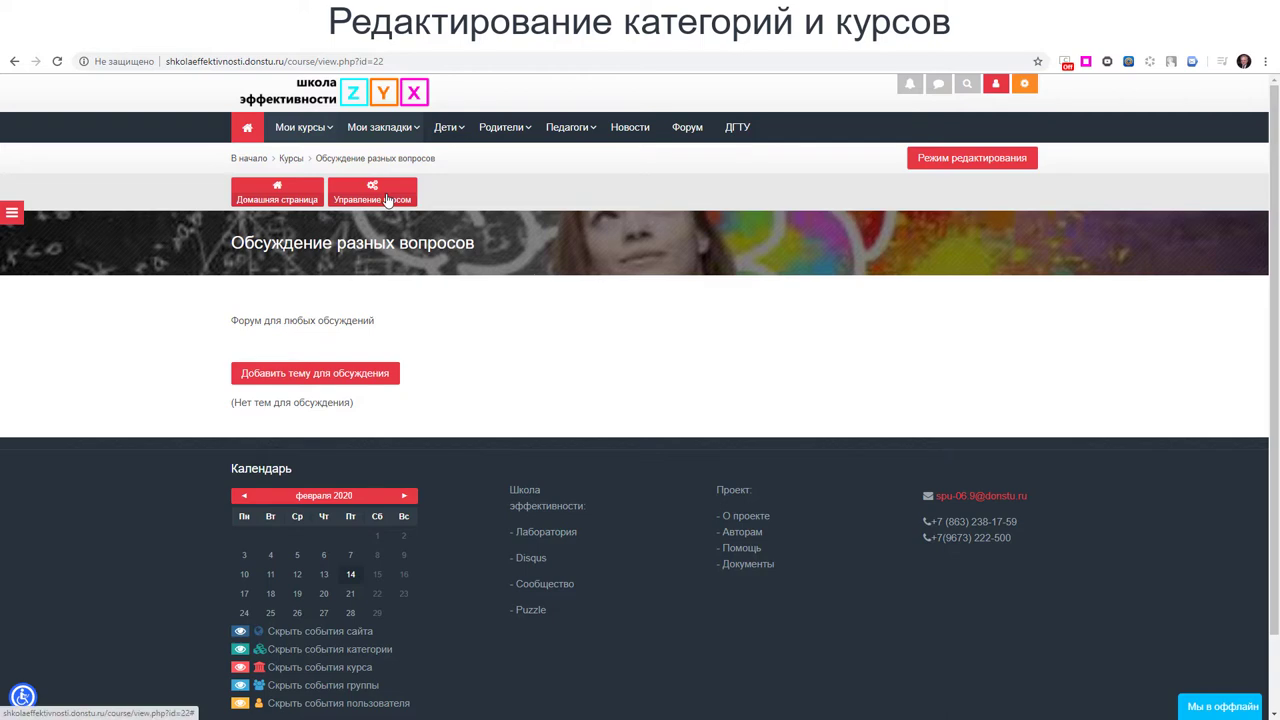
# - Open the settings of the course "Обсуждение разных вопросов" and review its general, description and file fields
pyautogui.click(388, 199)
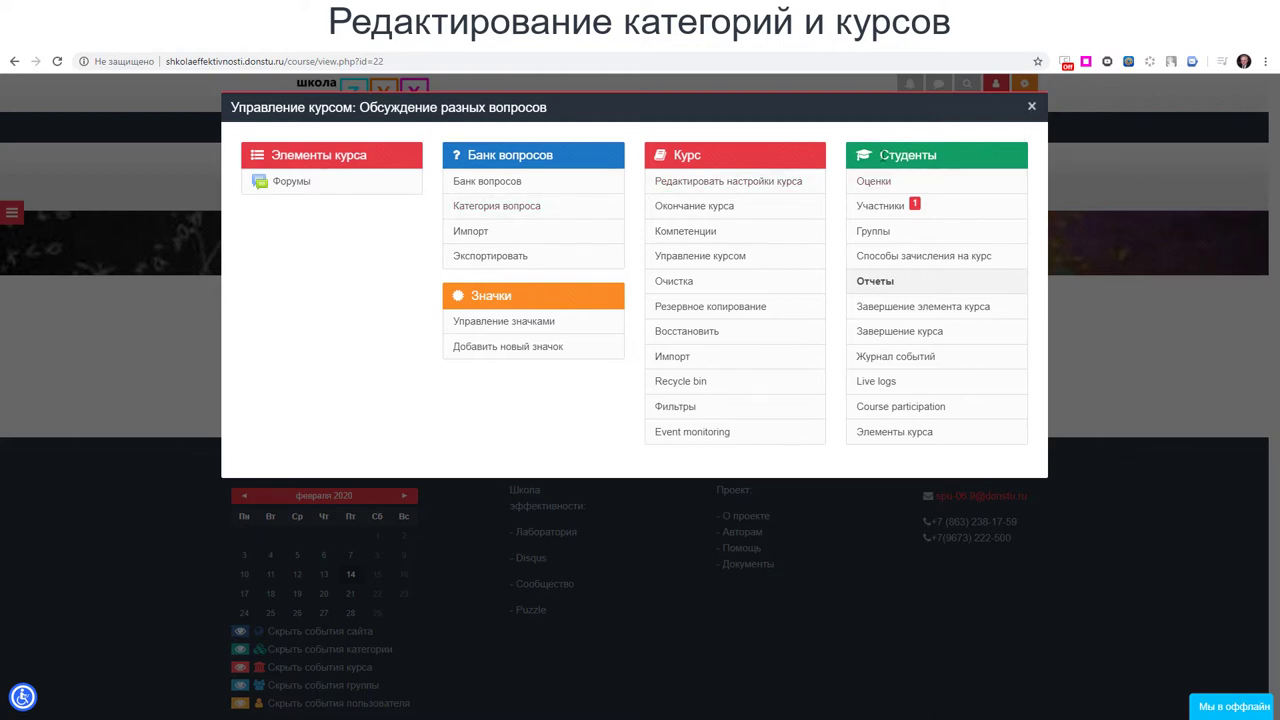
pyautogui.click(783, 182)
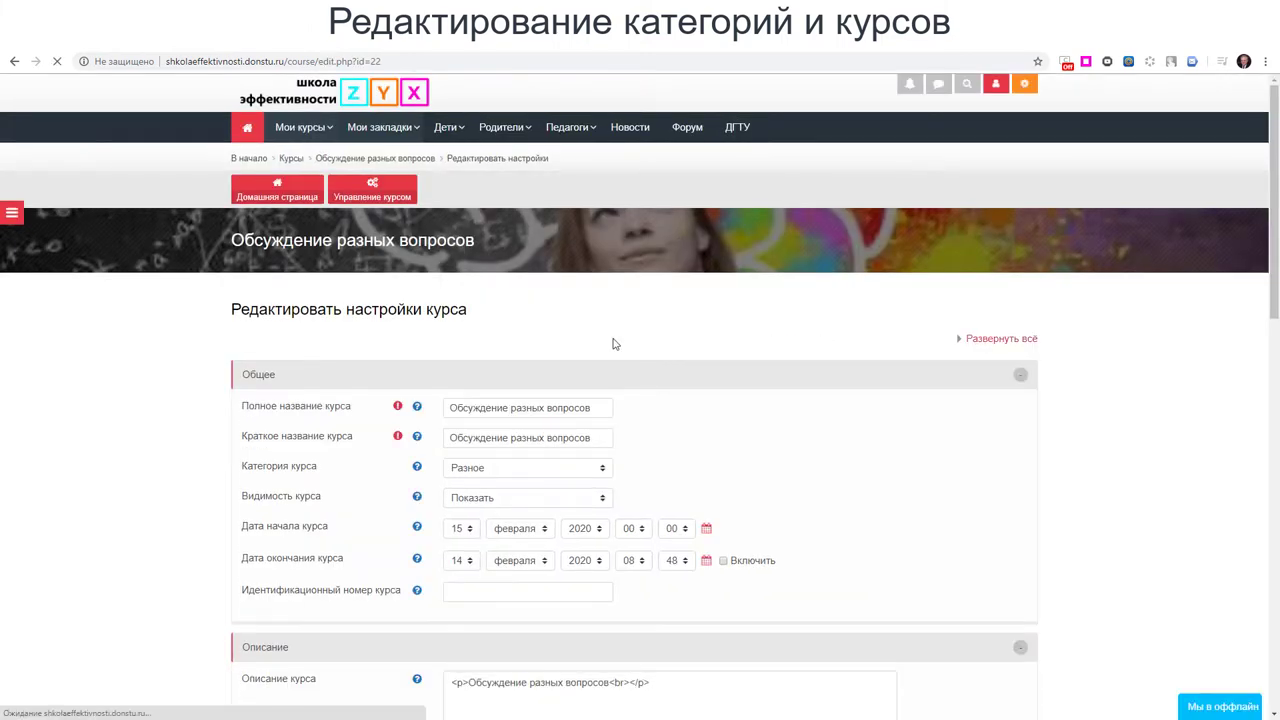
pyautogui.scroll(-1, 614, 344)
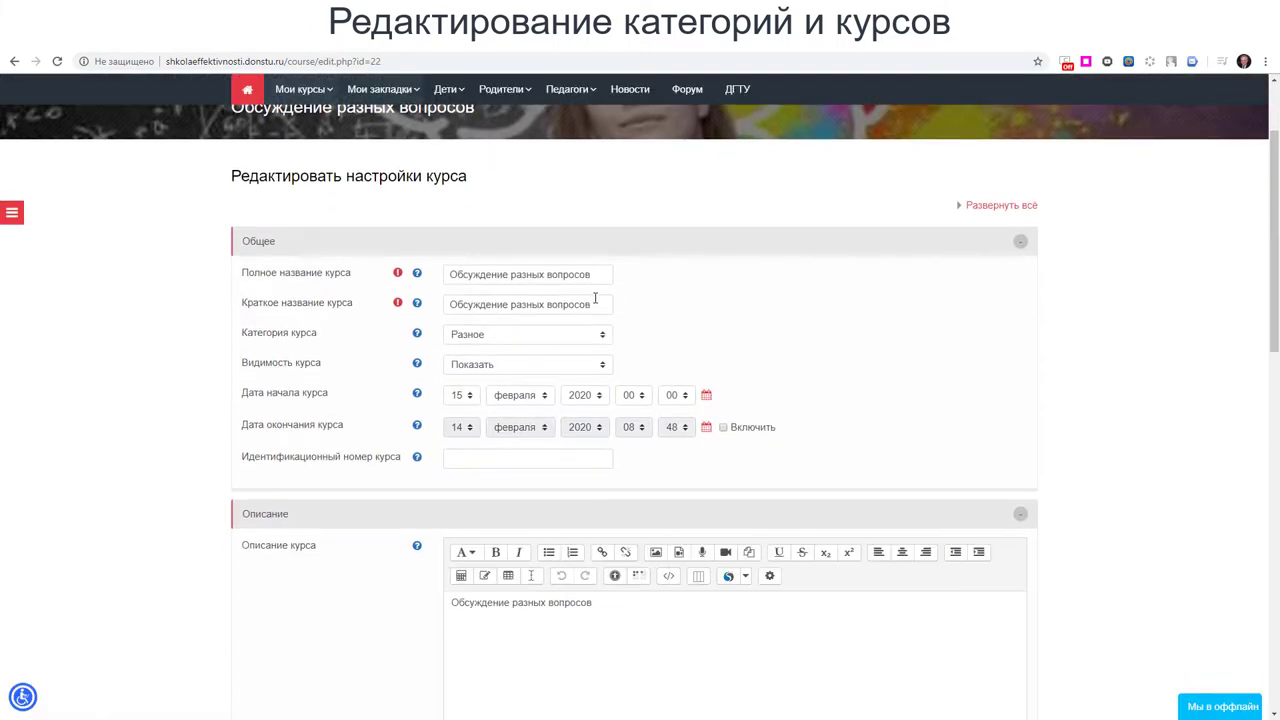
pyautogui.click(593, 396)
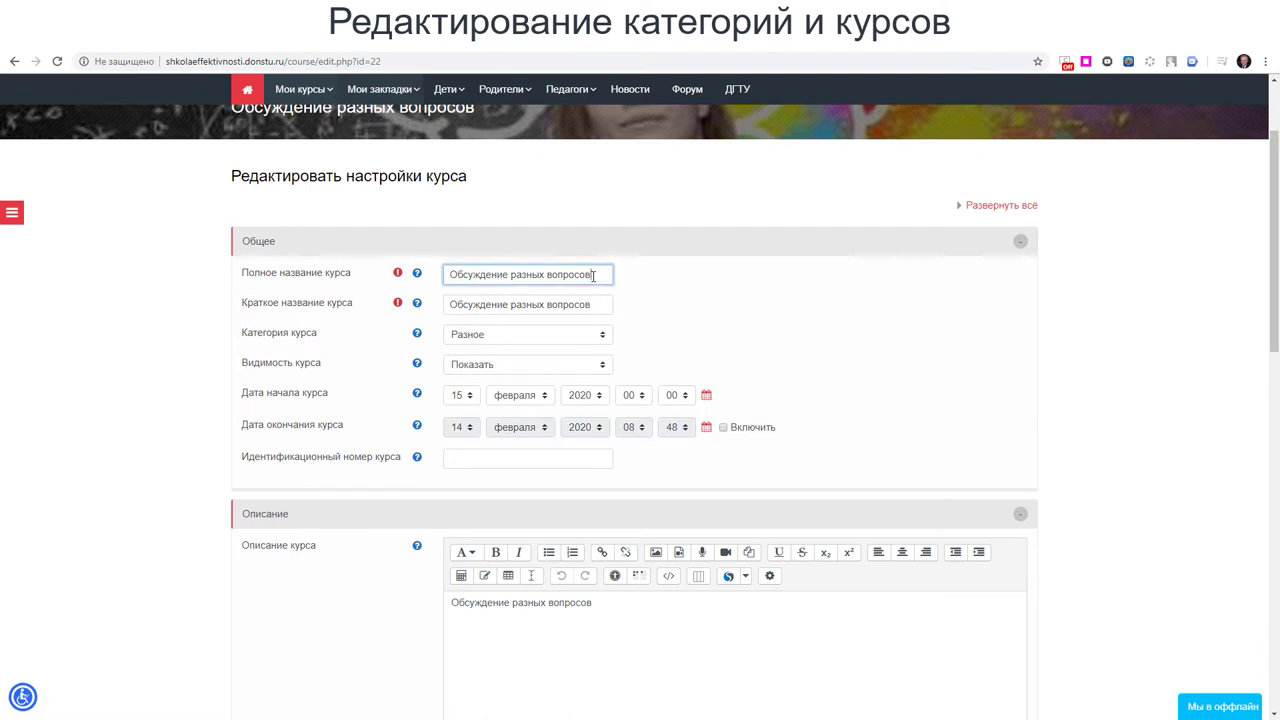
pyautogui.scroll(-1, 593, 277)
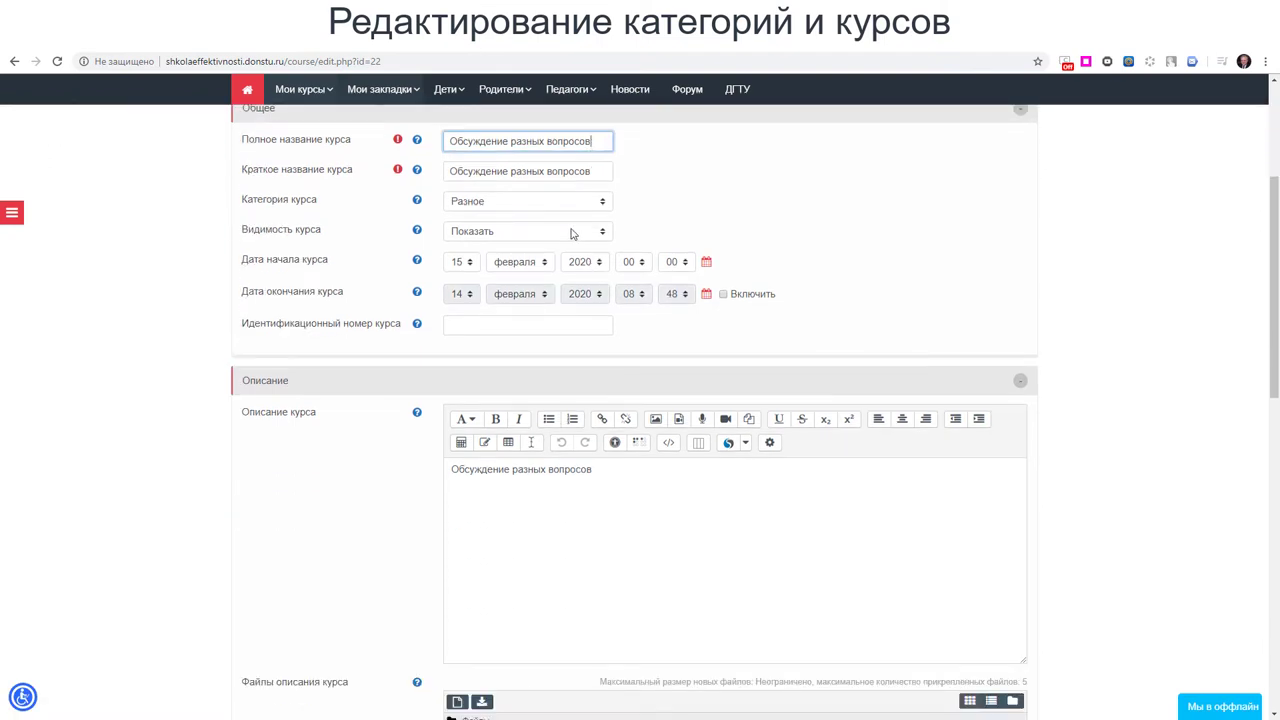
pyautogui.scroll(-1, 531, 377)
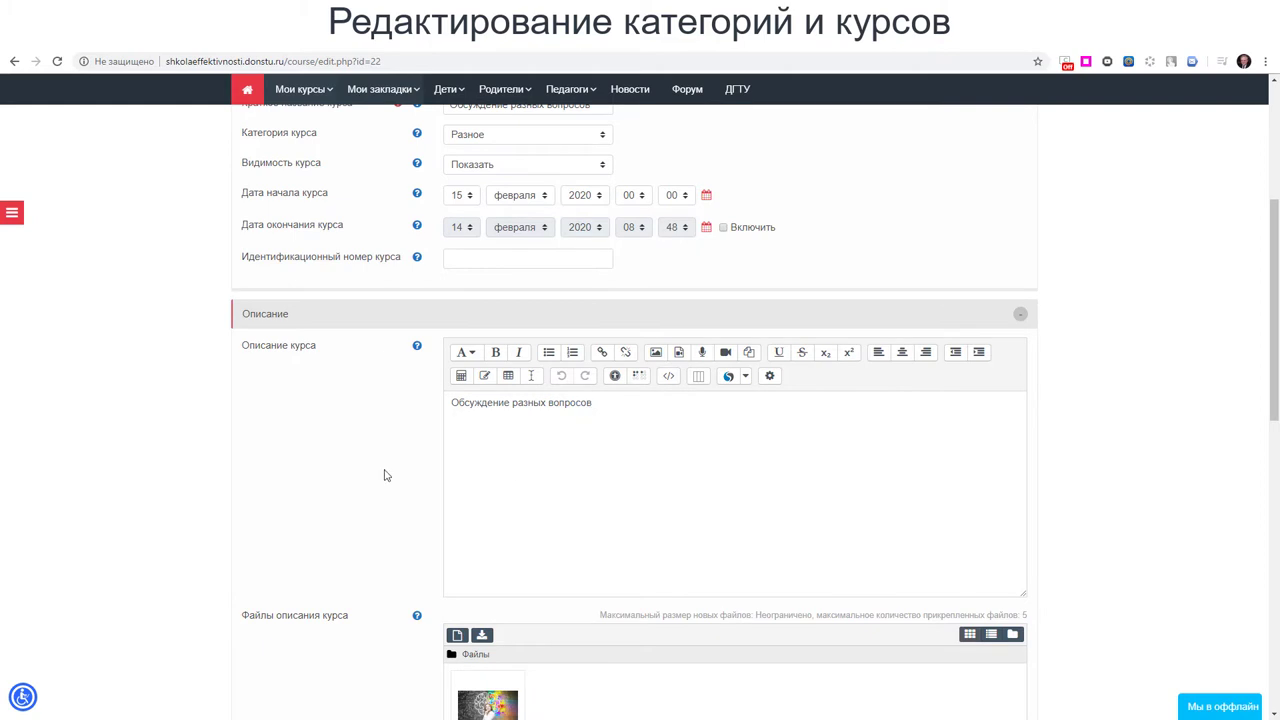
pyautogui.scroll(-4, 386, 474)
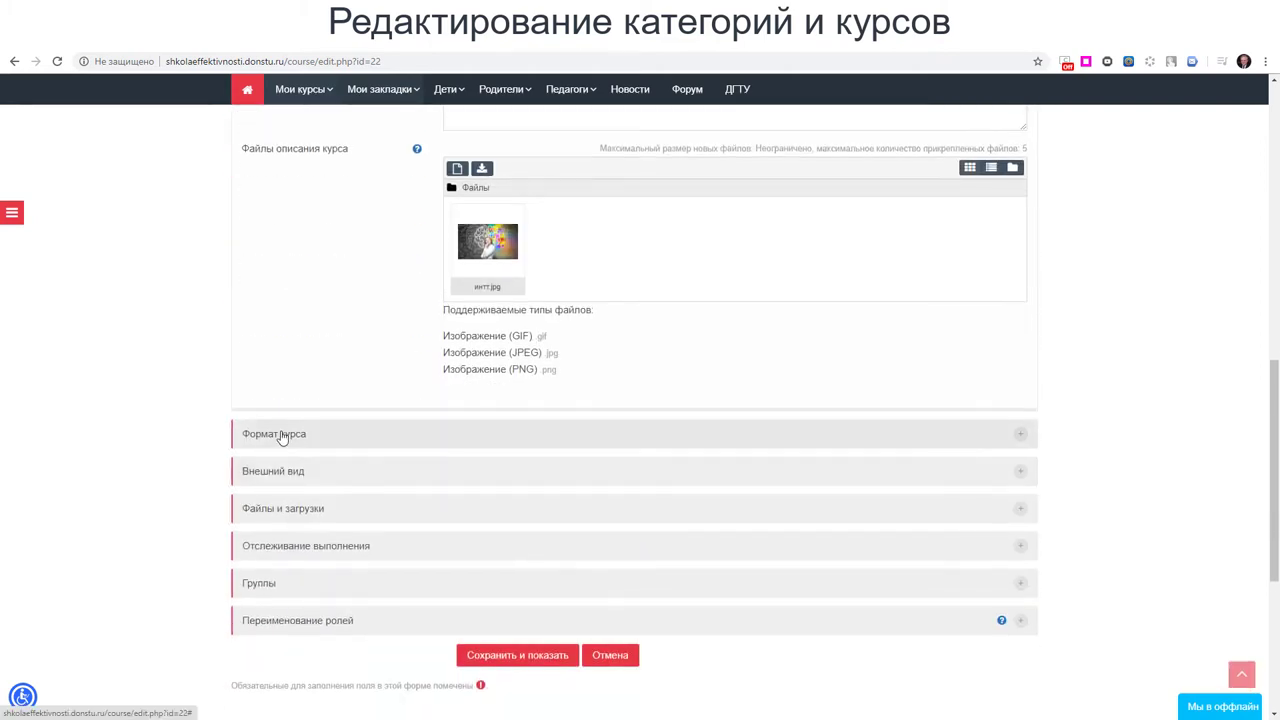
# - Expand the "Формат курса" section, review the remaining settings sections, and save and display the course
pyautogui.click(251, 434)
pyautogui.scroll(-1, 280, 438)
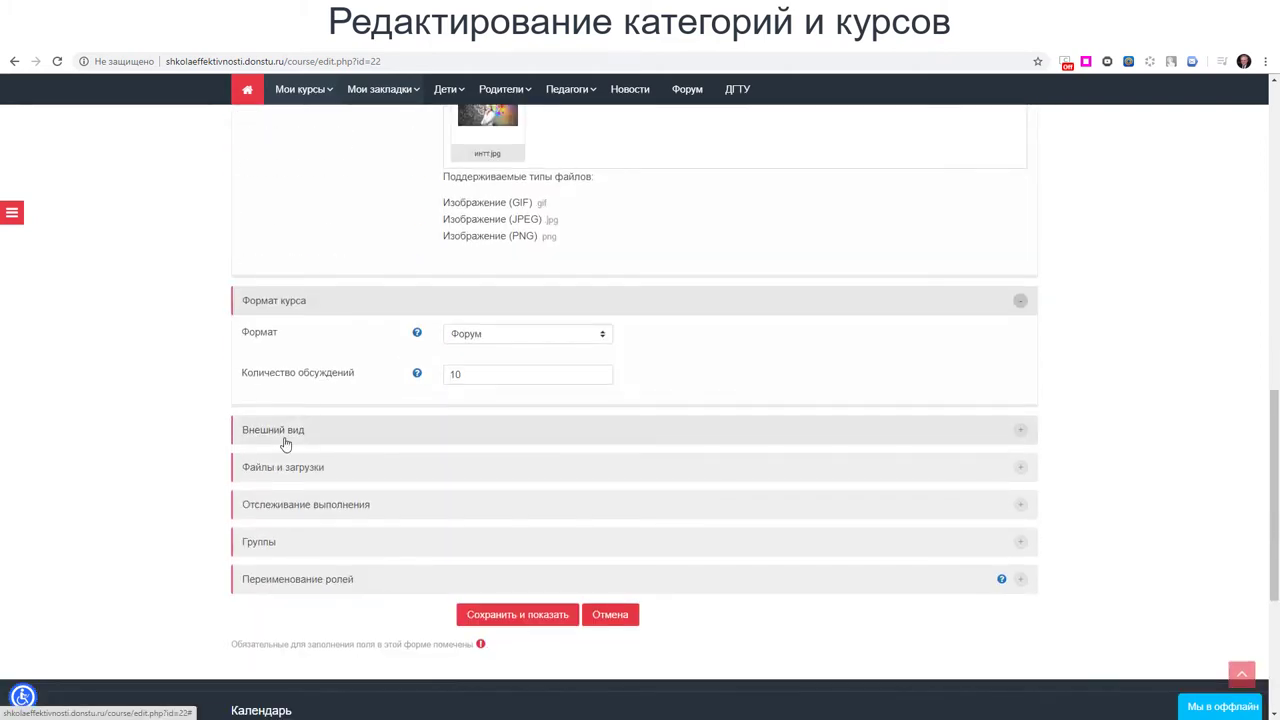
pyautogui.scroll(-2, 285, 443)
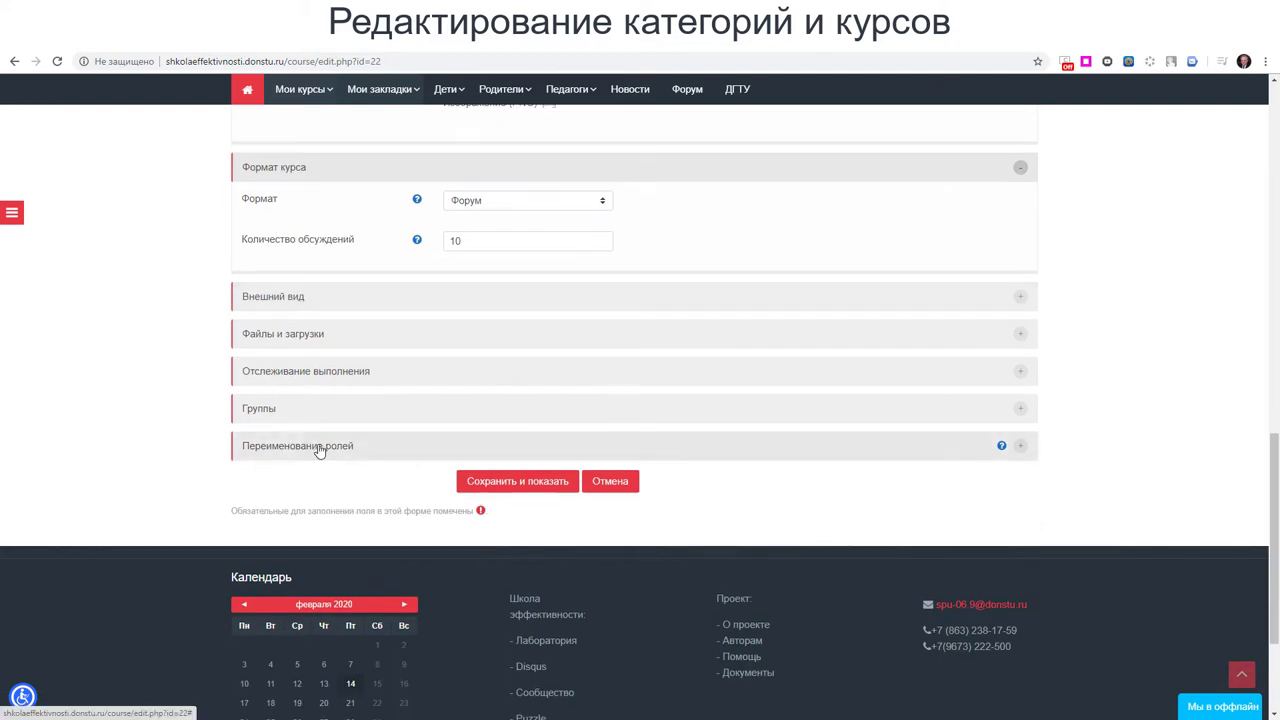
pyautogui.click(545, 487)
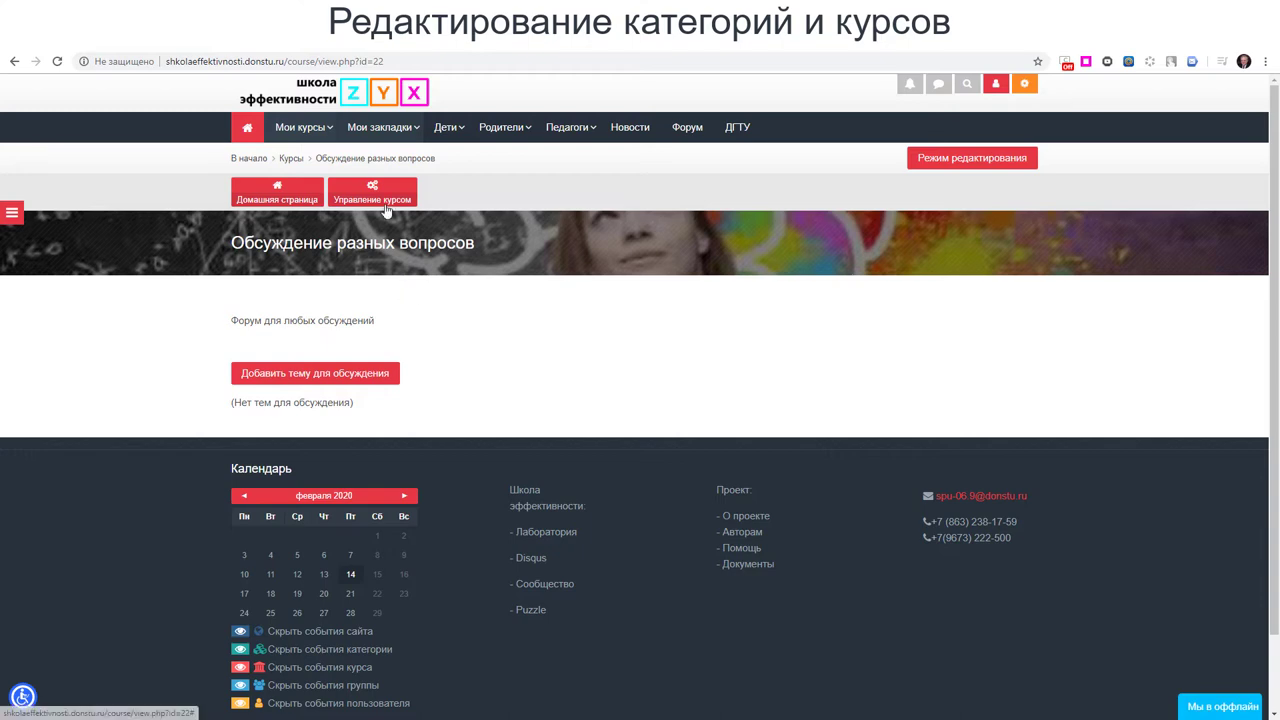
# - Open the course on the adapted educational program for children with ОВЗ and look over its course management options
pyautogui.click(300, 128)
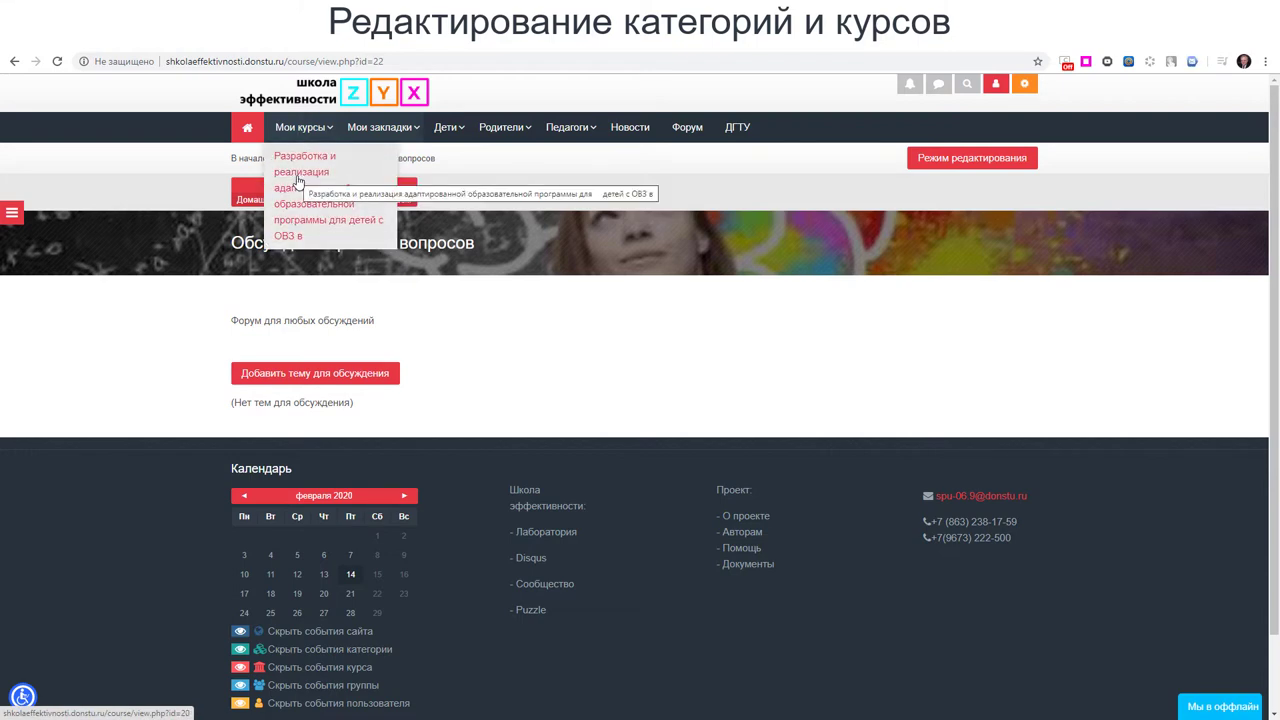
pyautogui.click(297, 181)
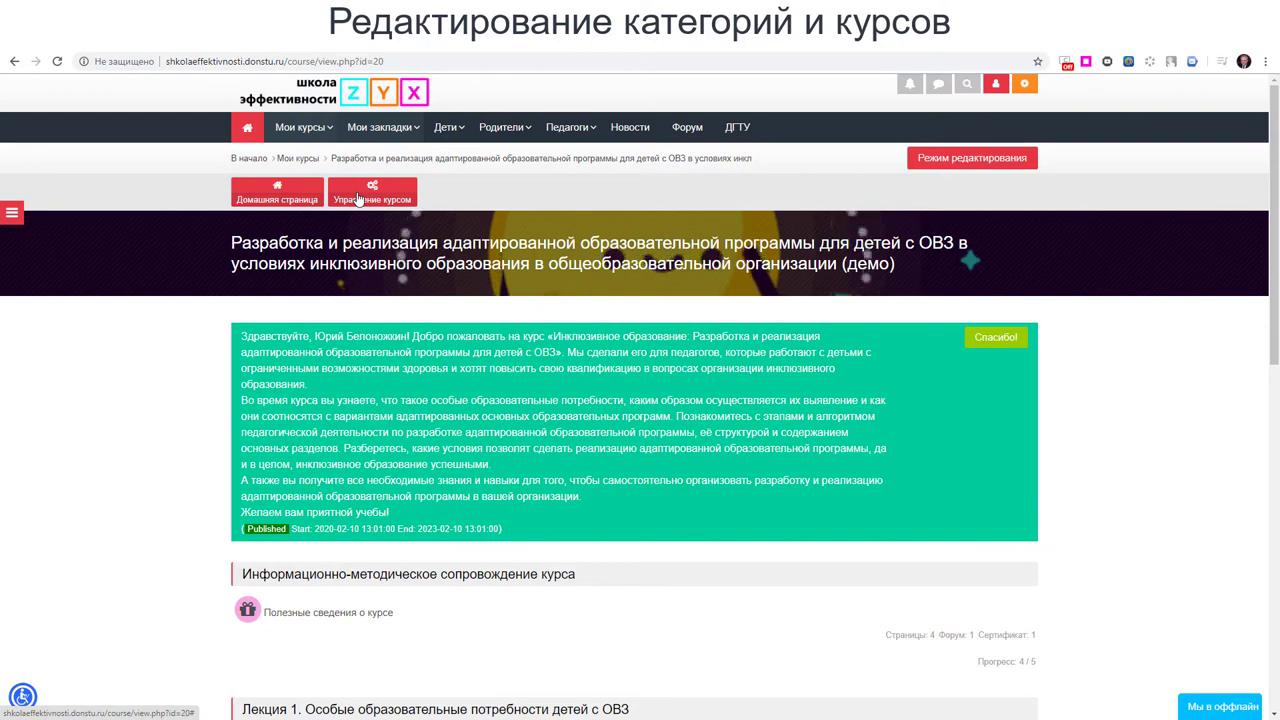
pyautogui.click(358, 198)
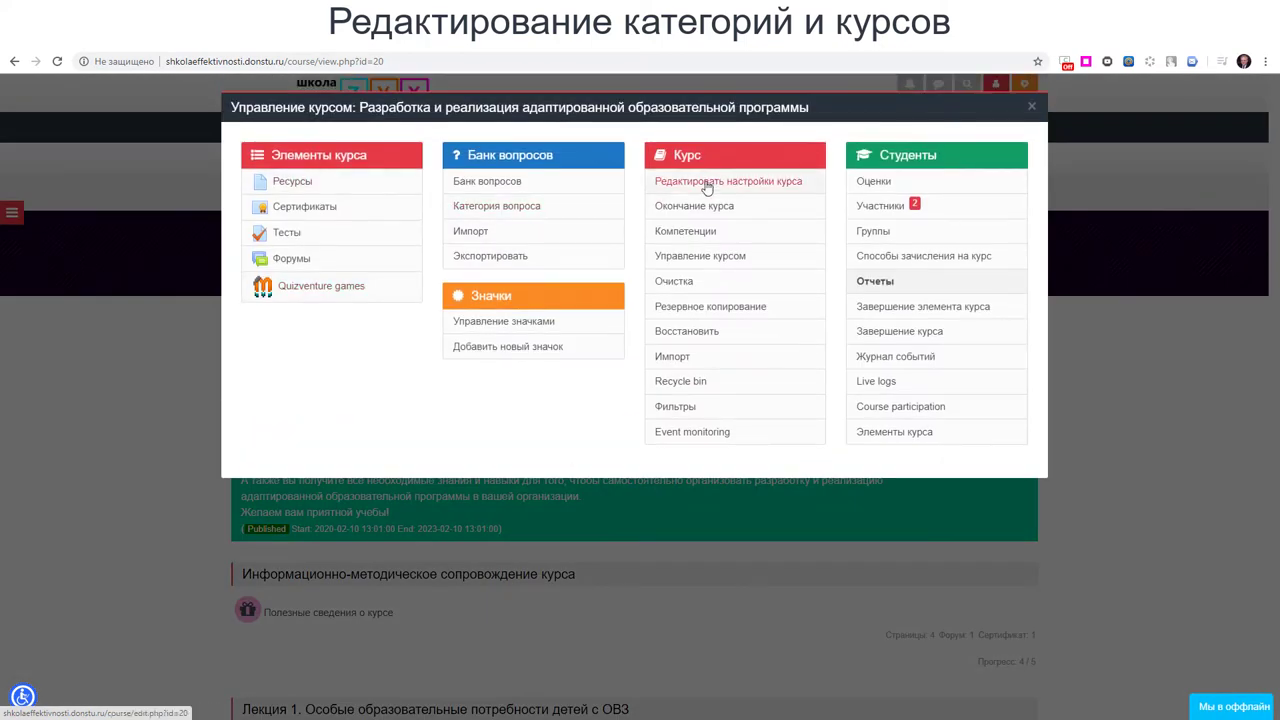
pyautogui.click(1032, 106)
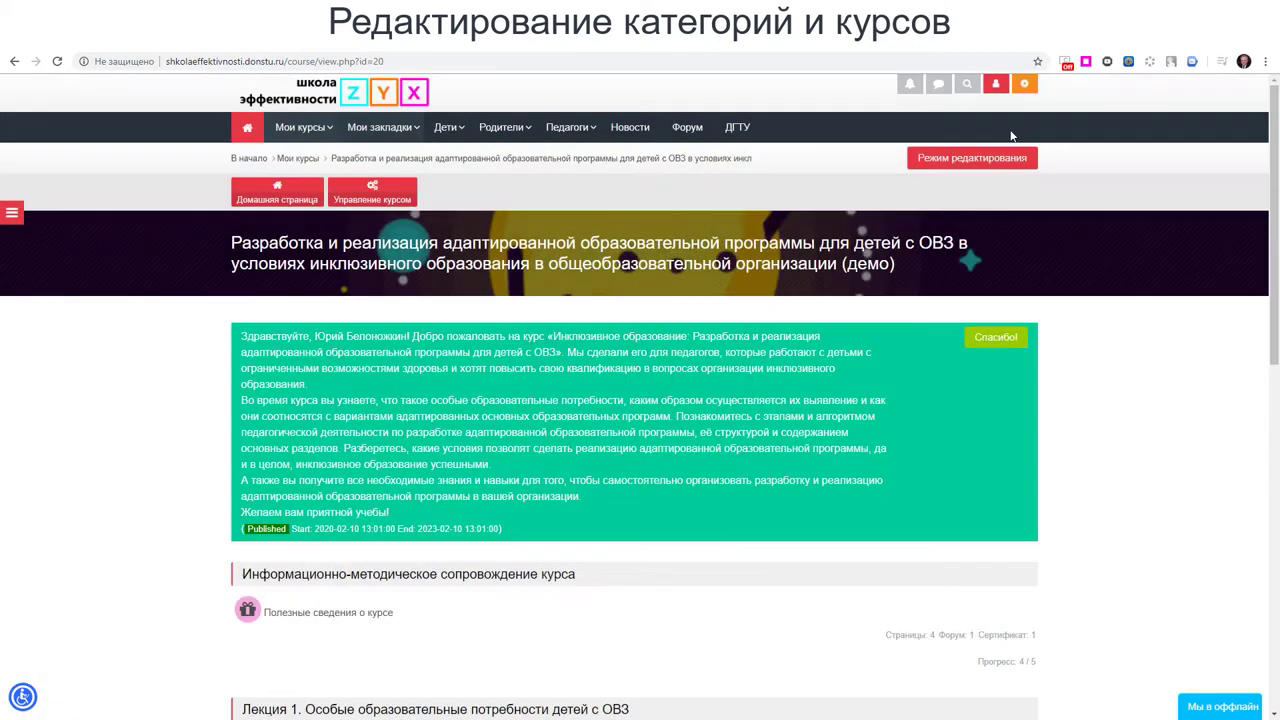
# - Turn on editing mode for the course and look through its sections and lecture elements
pyautogui.click(967, 166)
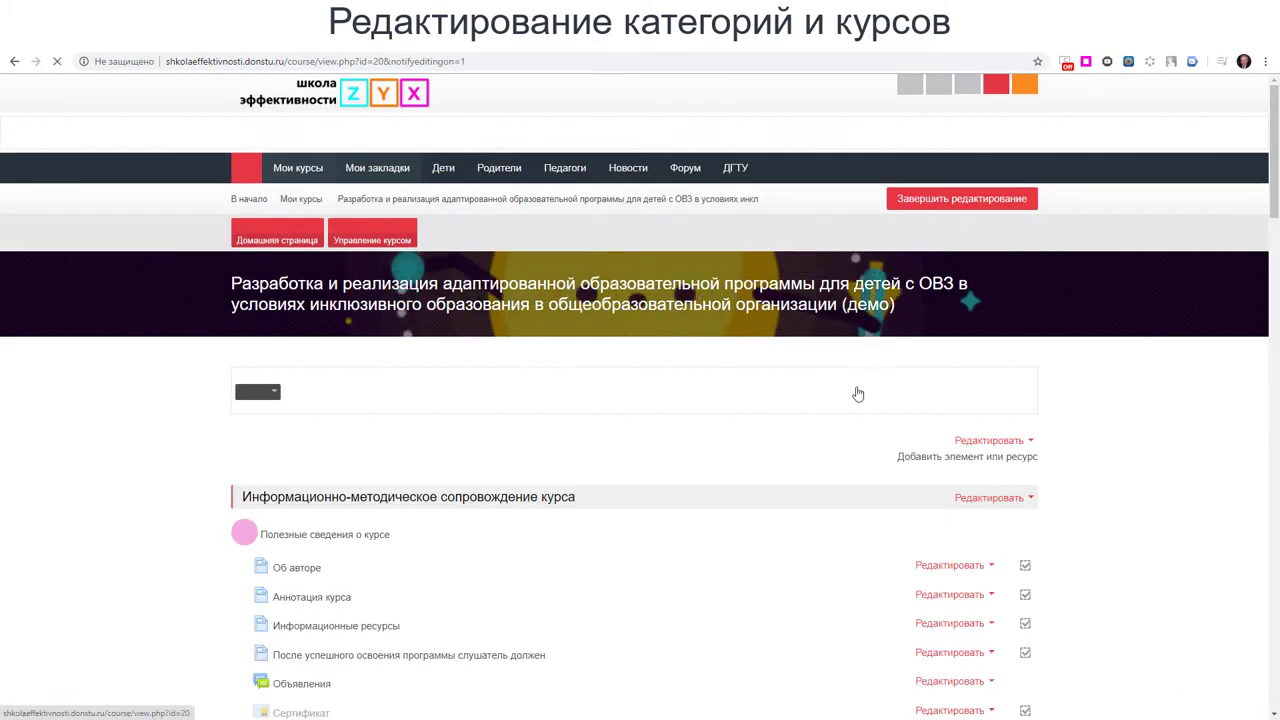
pyautogui.scroll(-3, 629, 517)
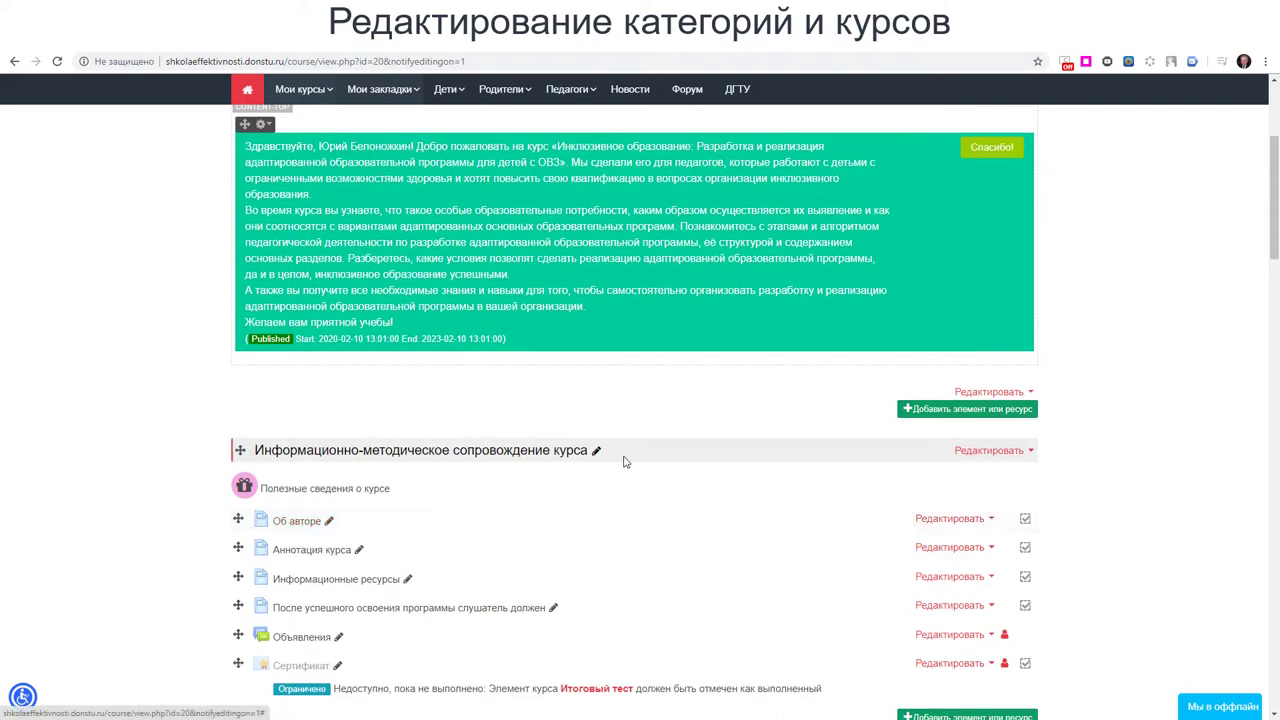
pyautogui.scroll(3, 623, 455)
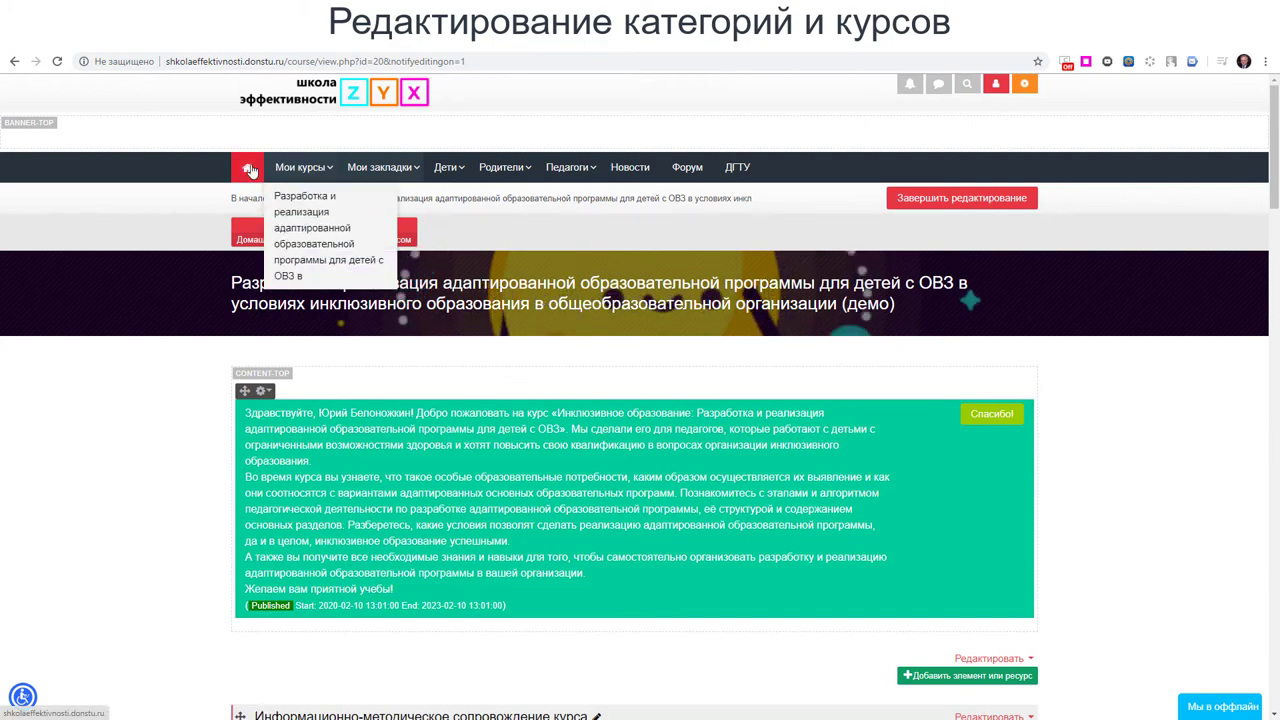
pyautogui.scroll(-1, 184, 378)
pyautogui.scroll(-10, 184, 378)
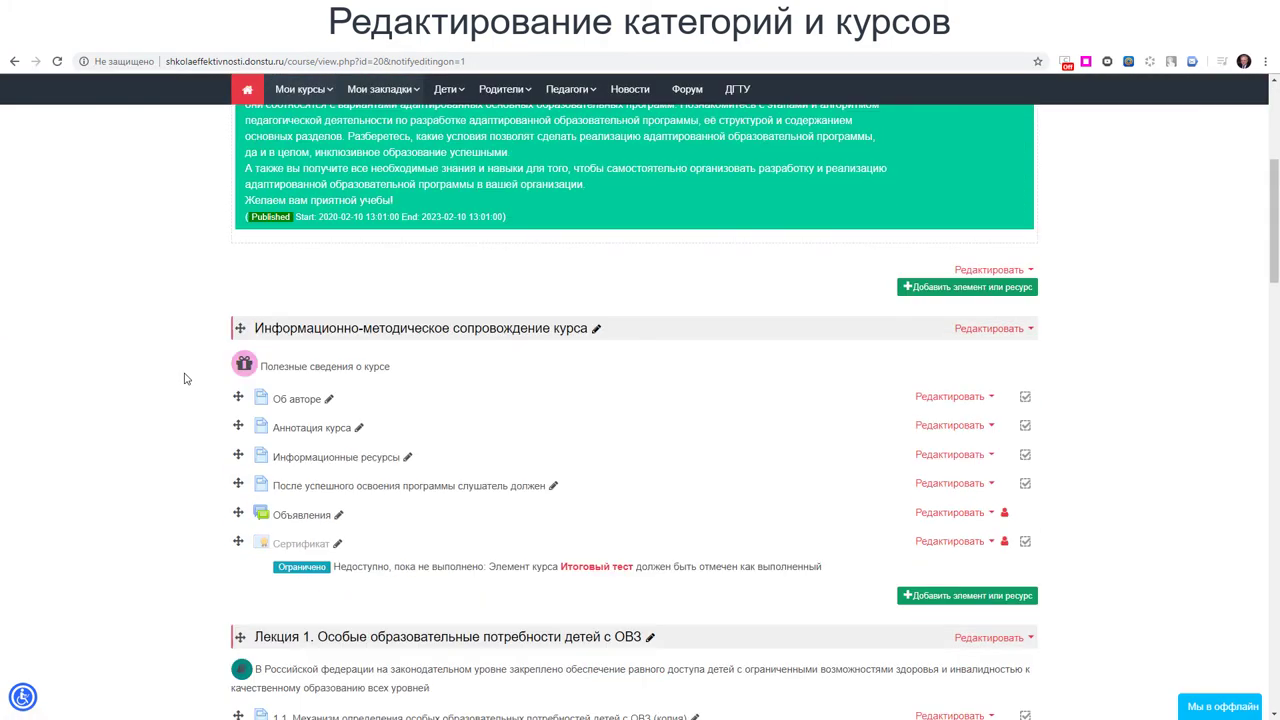
pyautogui.scroll(-12, 184, 378)
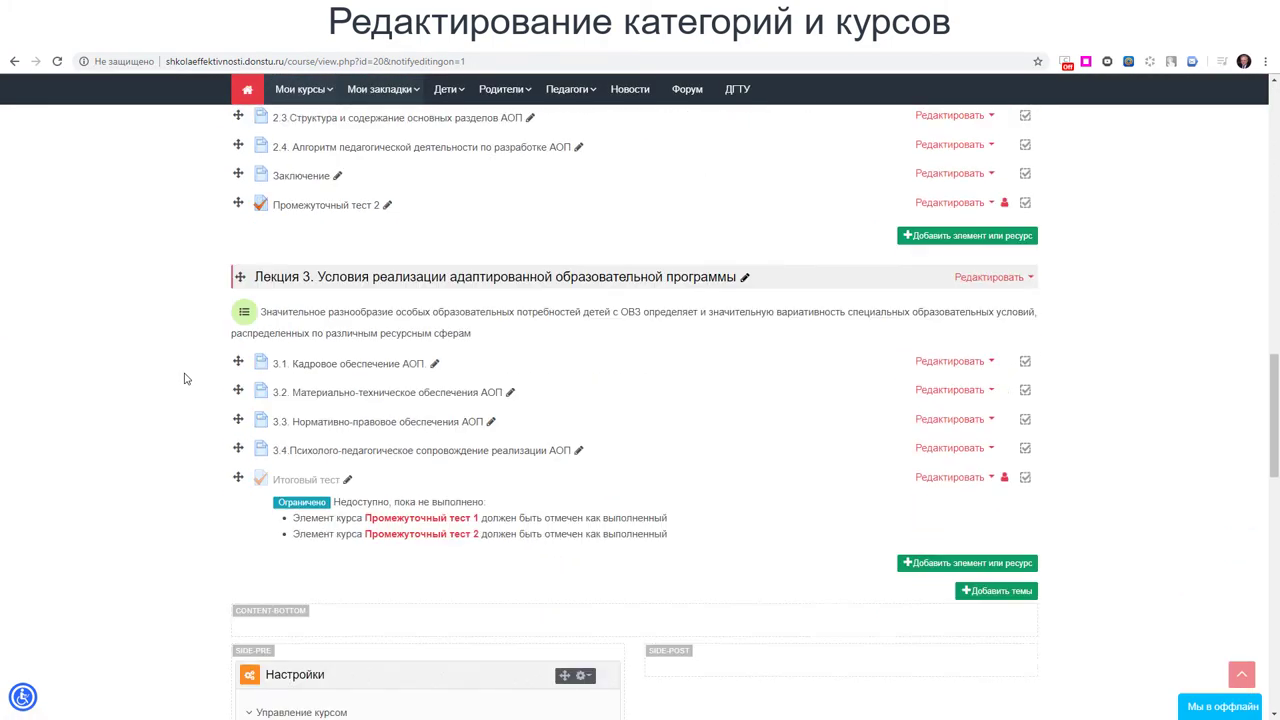
# - Open "Управление курсами и категориями" from the course settings of the site administration
pyautogui.scroll(-1, 184, 378)
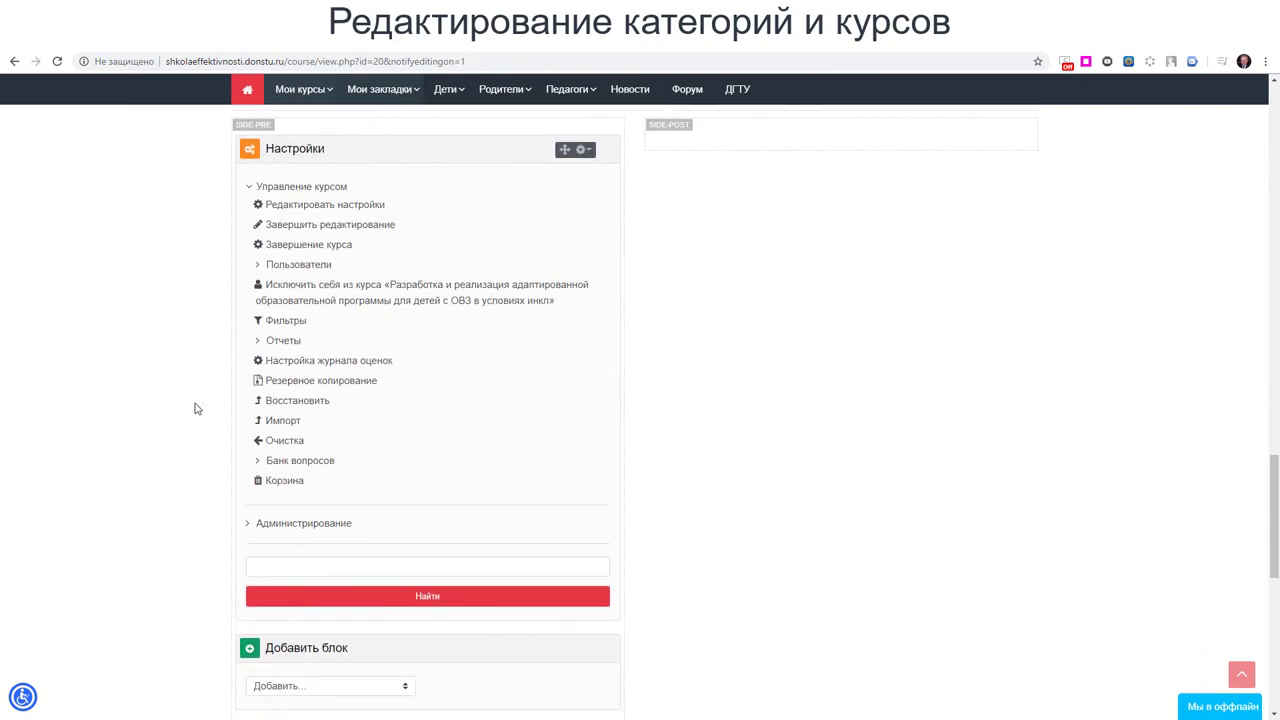
pyautogui.scroll(-2, 226, 491)
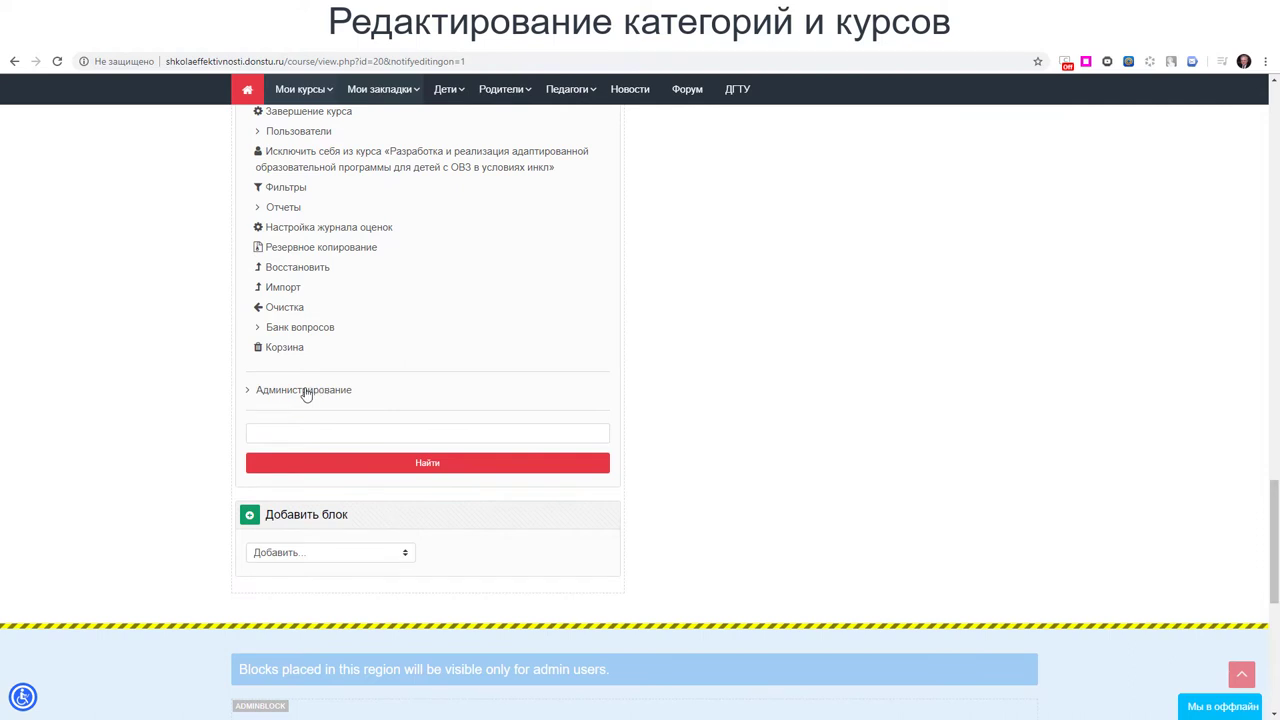
pyautogui.click(289, 390)
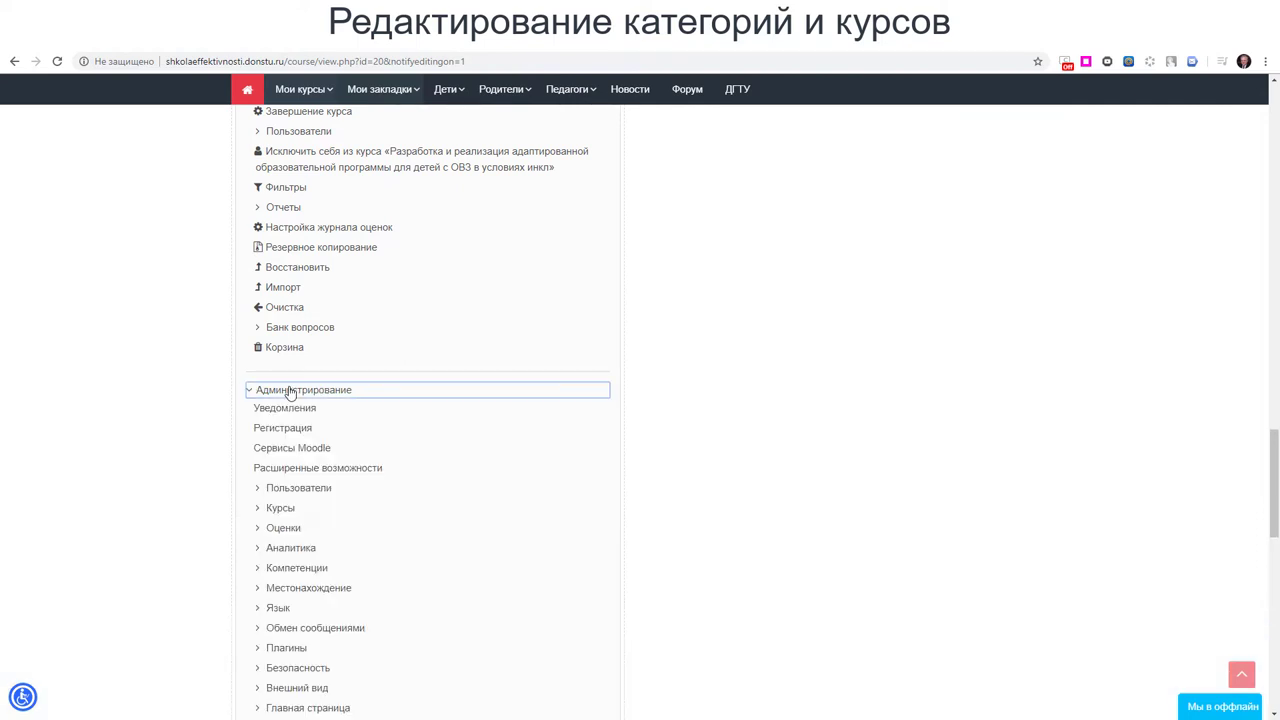
pyautogui.scroll(-4, 289, 392)
pyautogui.click(257, 310)
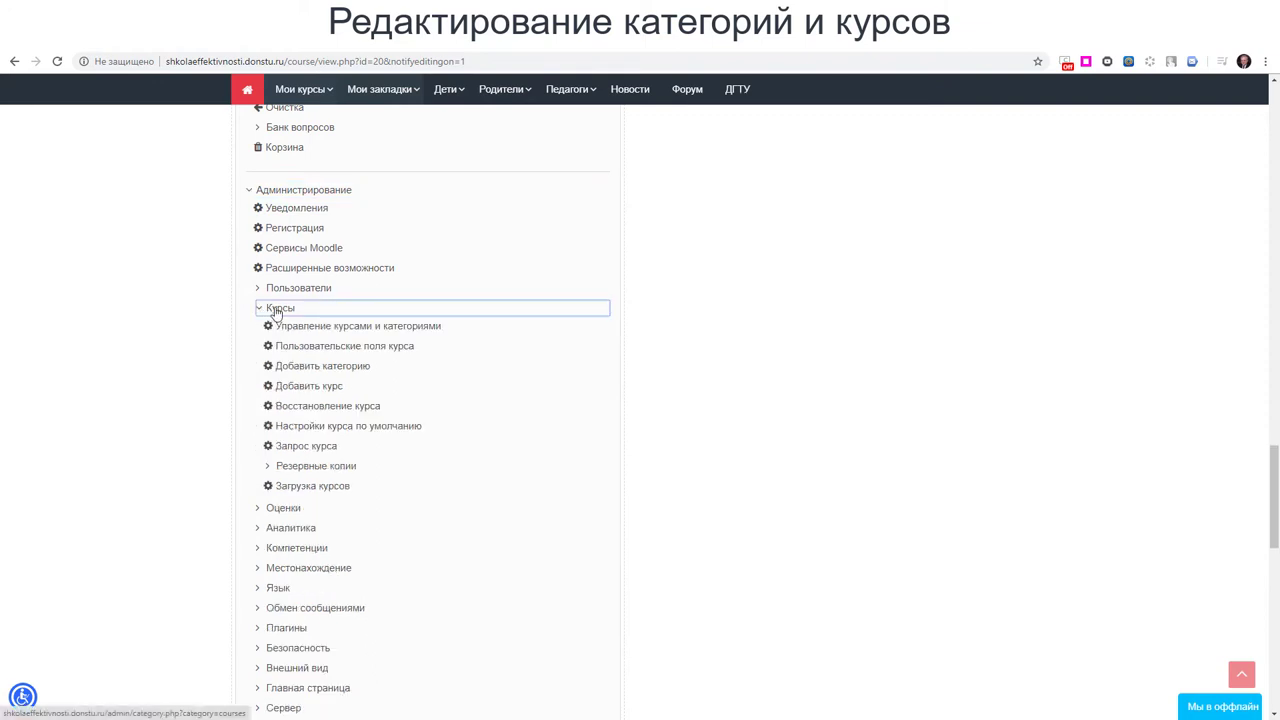
pyautogui.click(329, 330)
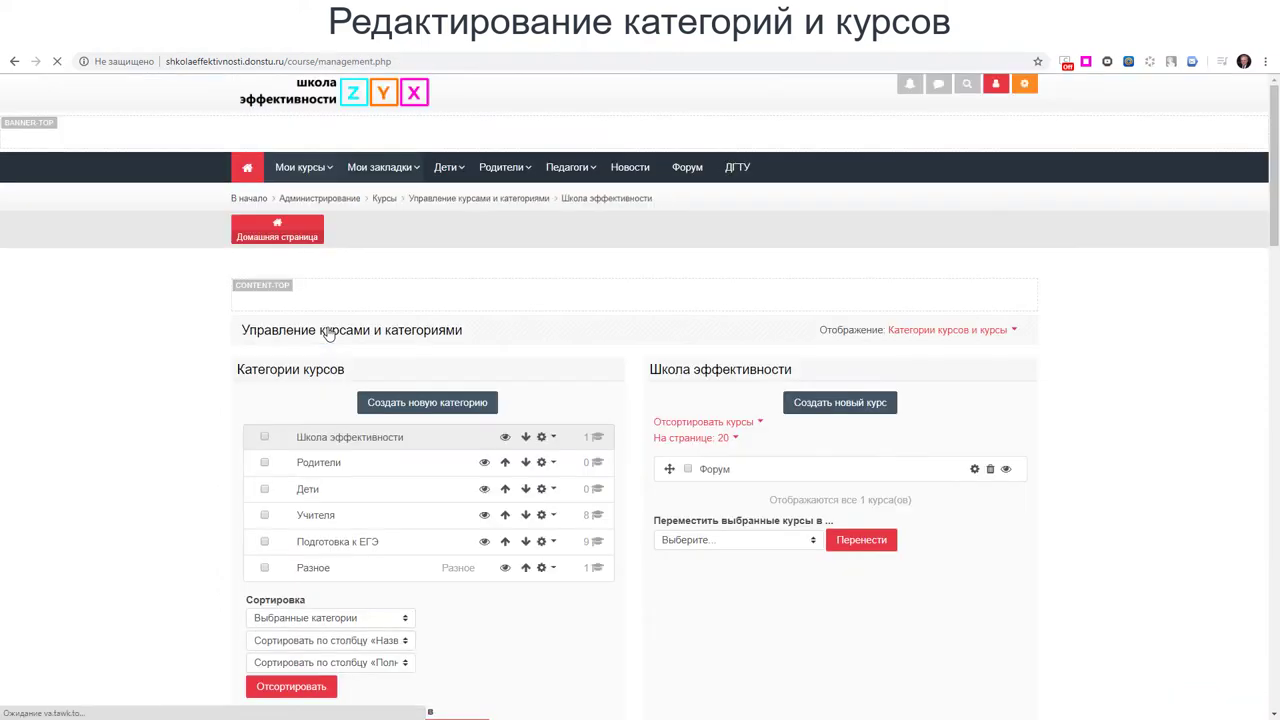
# - Look over the actions available for the category "Разное"
pyautogui.scroll(-2, 200, 449)
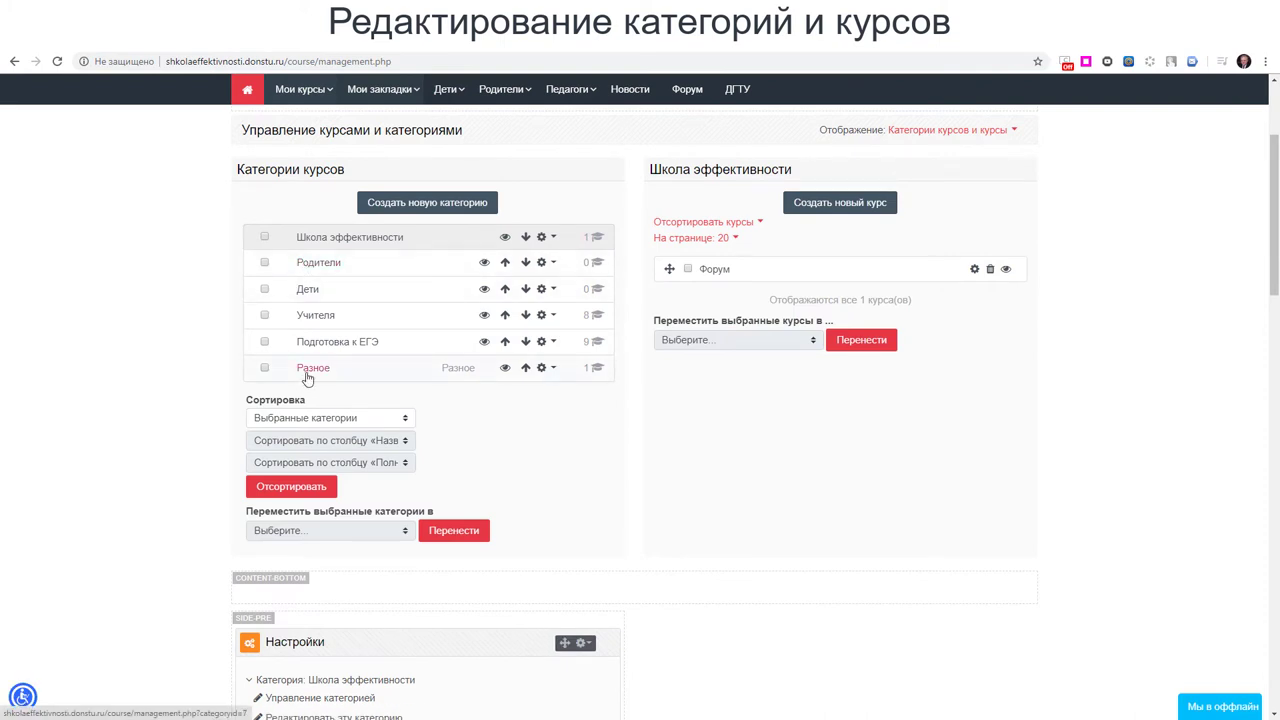
pyautogui.click(553, 370)
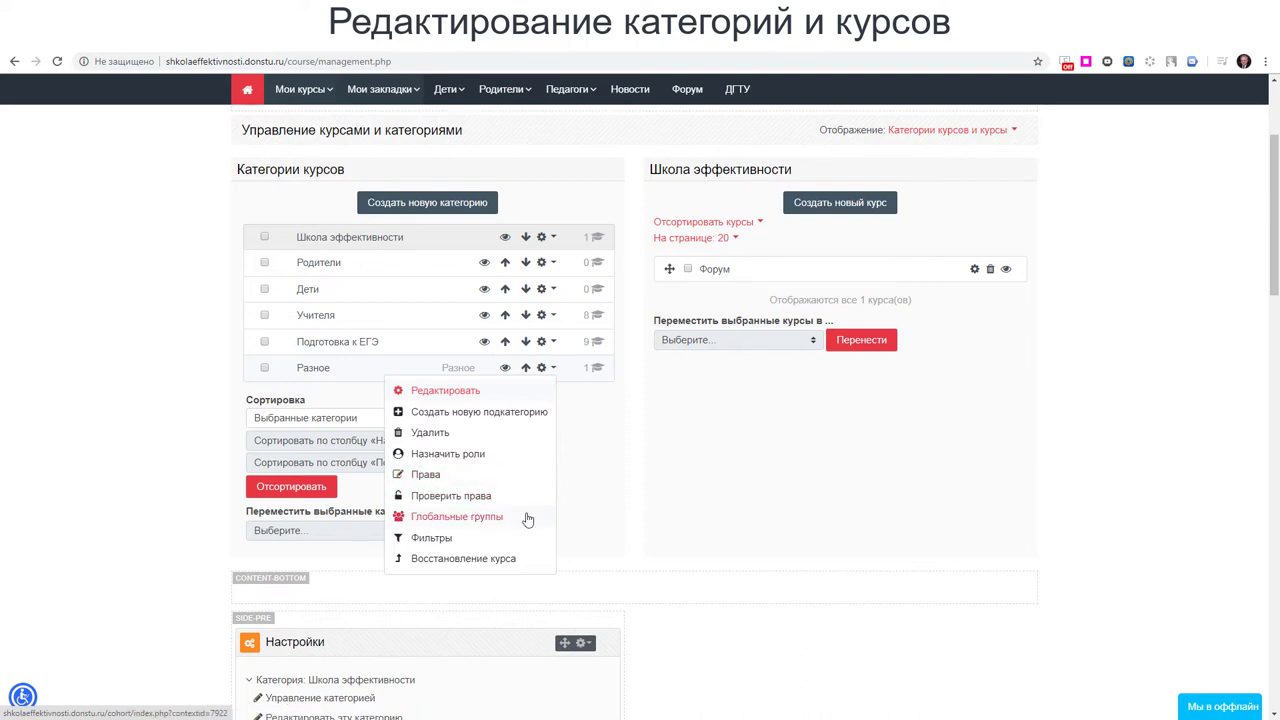
pyautogui.click(589, 492)
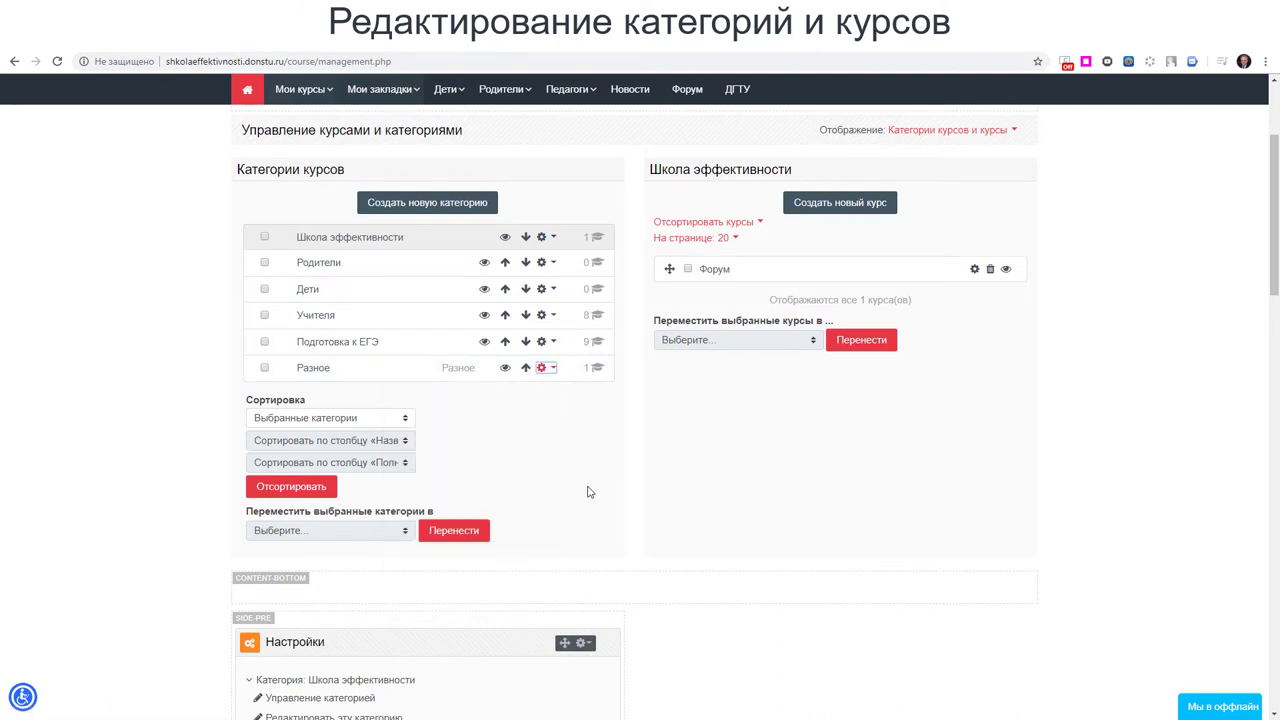
# - Select the category "Разное" and examine the destinations it can be moved to, along with its available actions
pyautogui.click(265, 369)
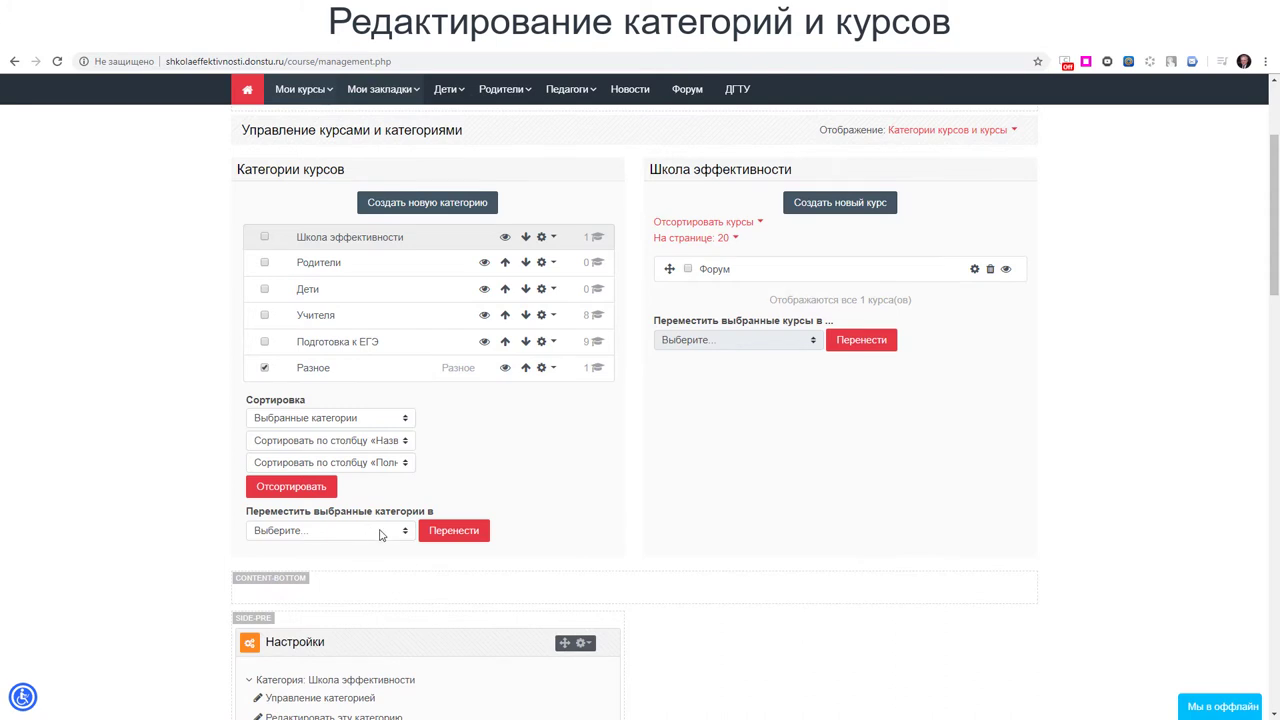
pyautogui.click(404, 533)
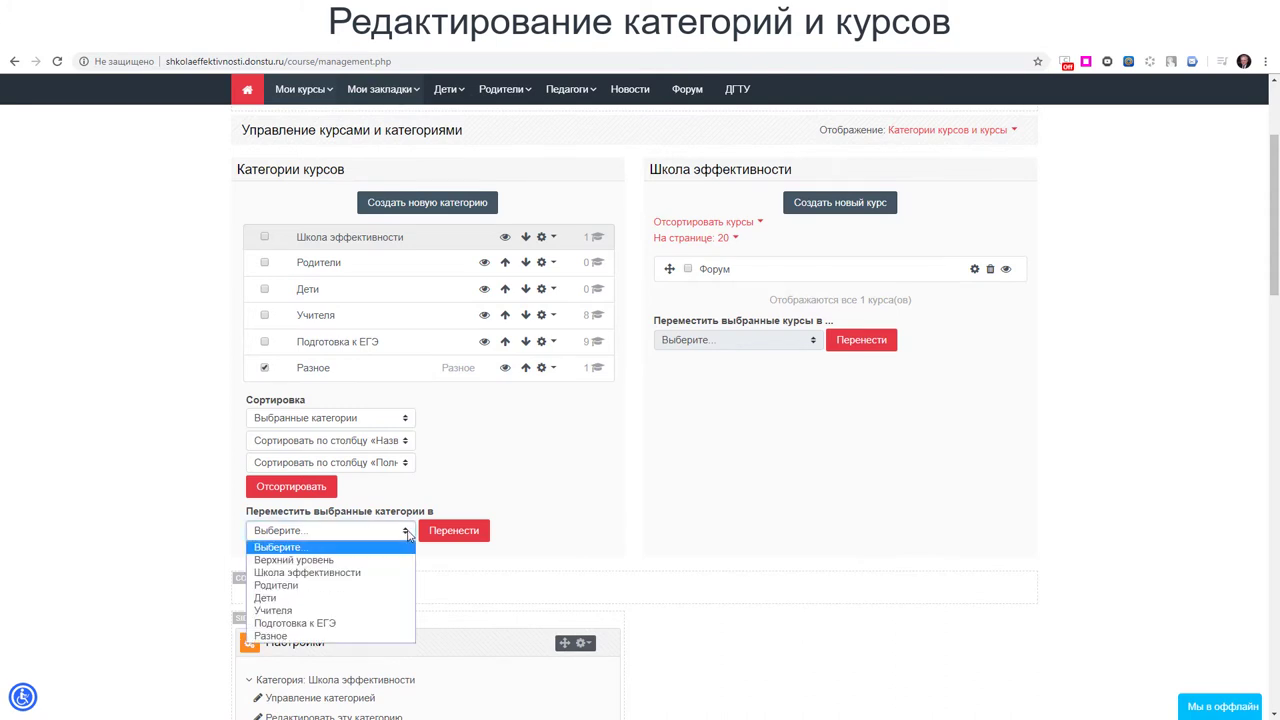
pyautogui.click(407, 533)
pyautogui.click(407, 533)
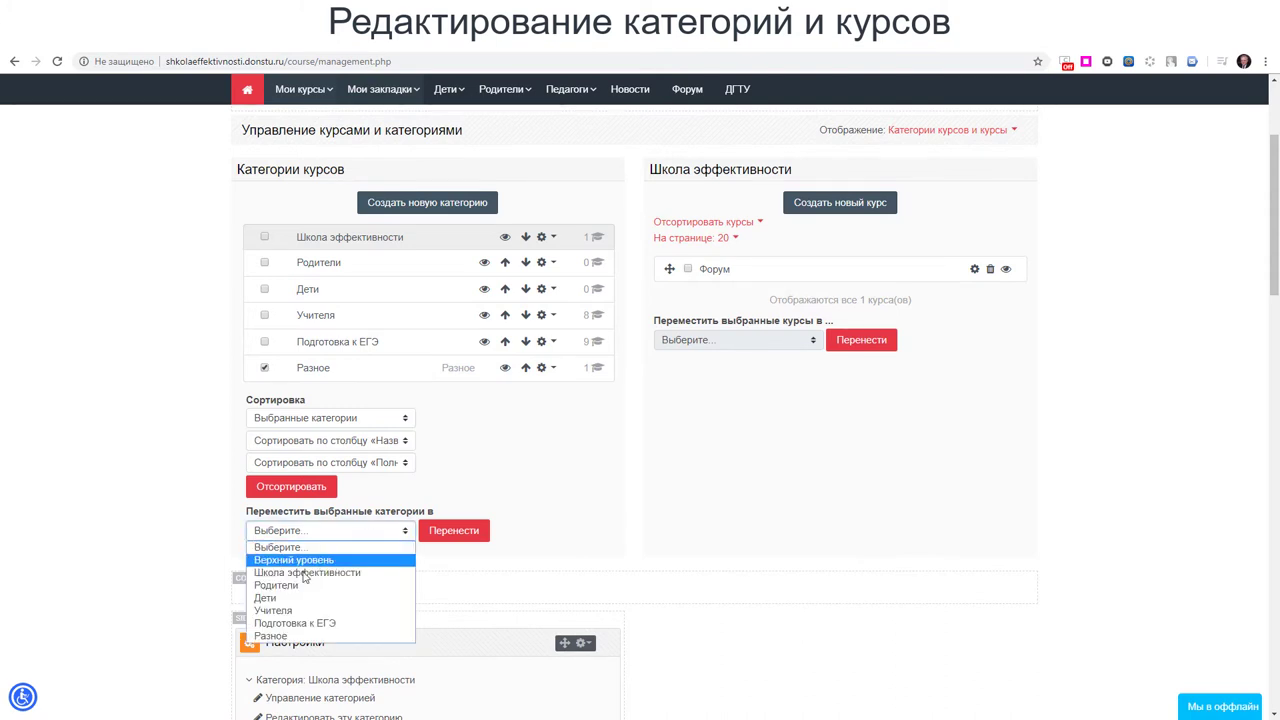
pyautogui.click(183, 459)
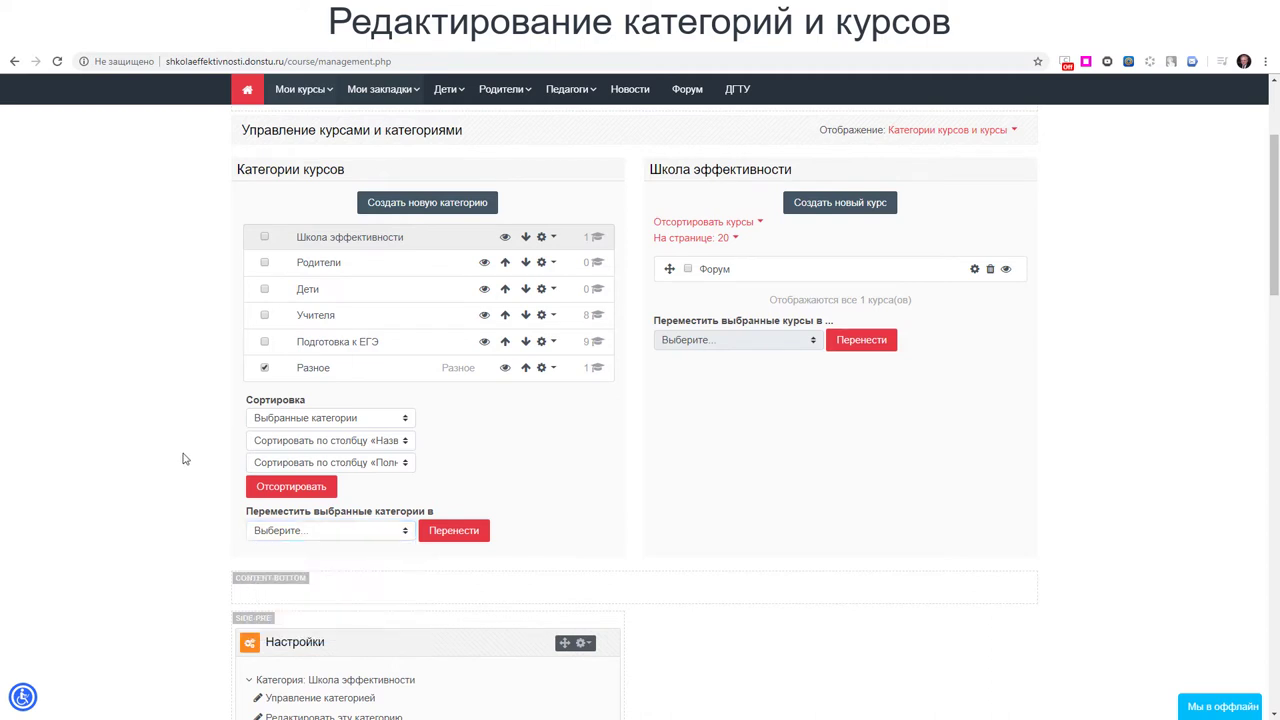
pyautogui.click(554, 370)
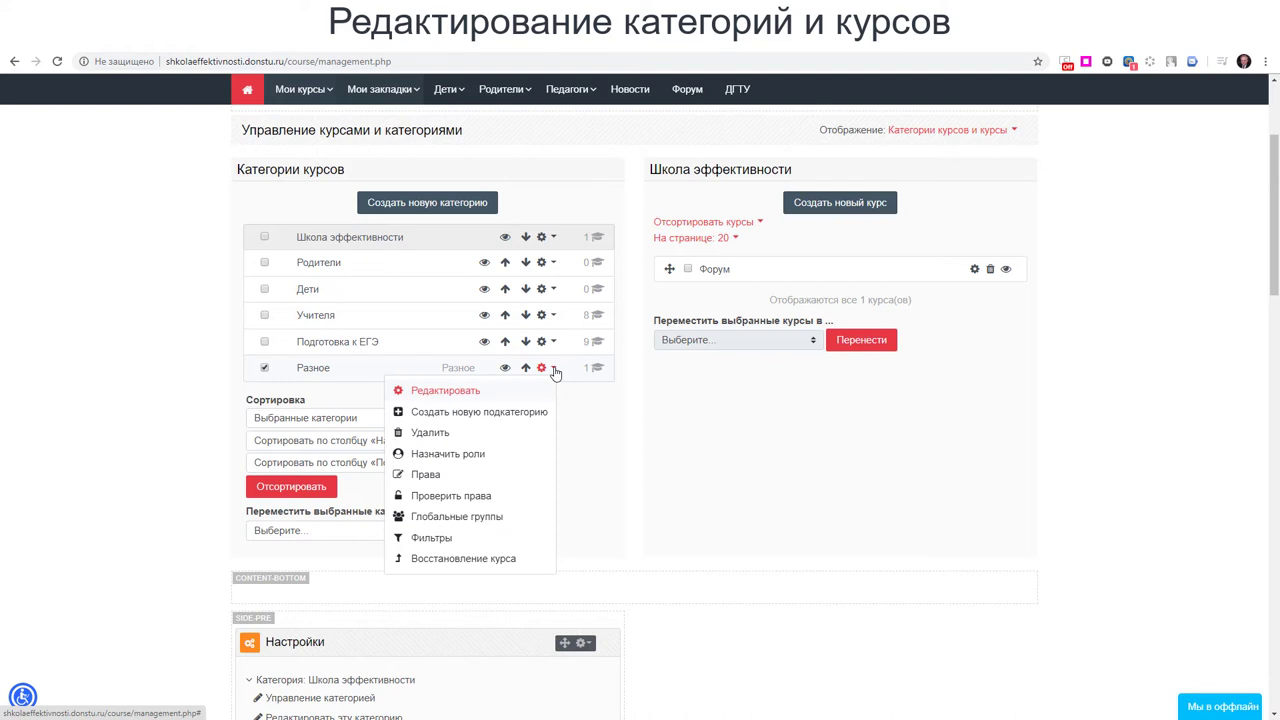
pyautogui.click(556, 372)
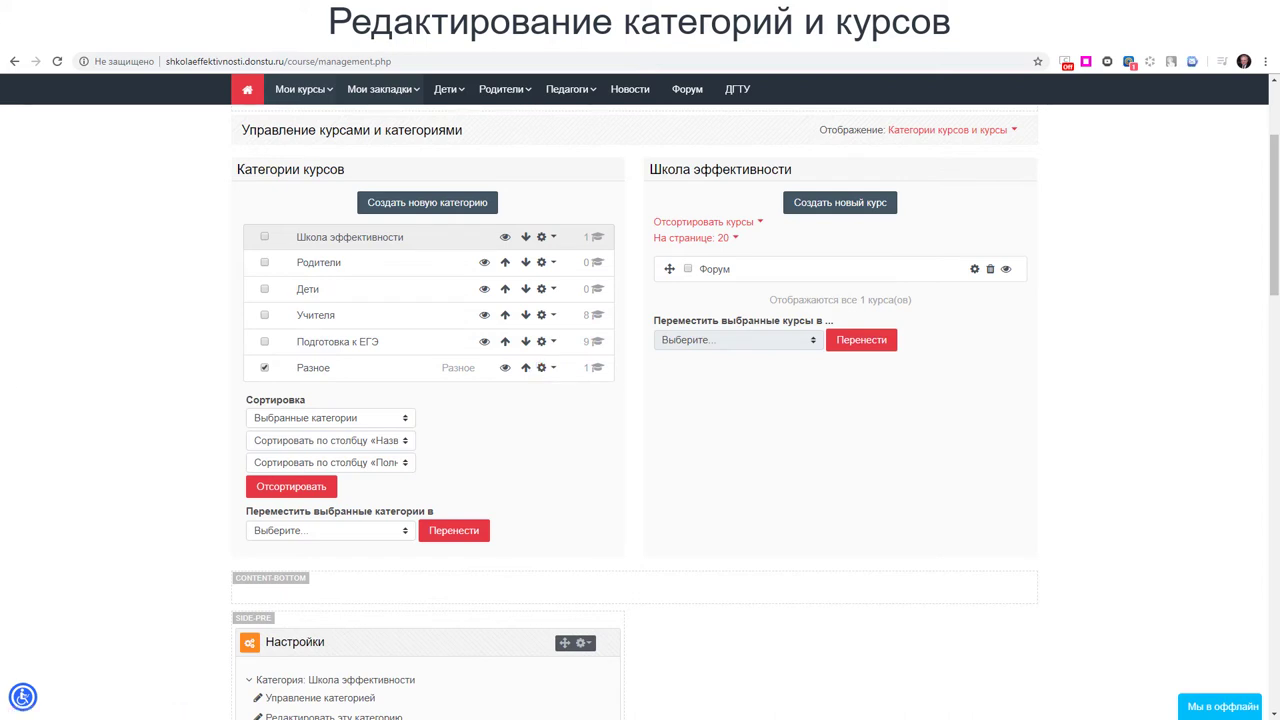
# - Select the course "Форум" and check the categories it can be moved to
pyautogui.click(688, 269)
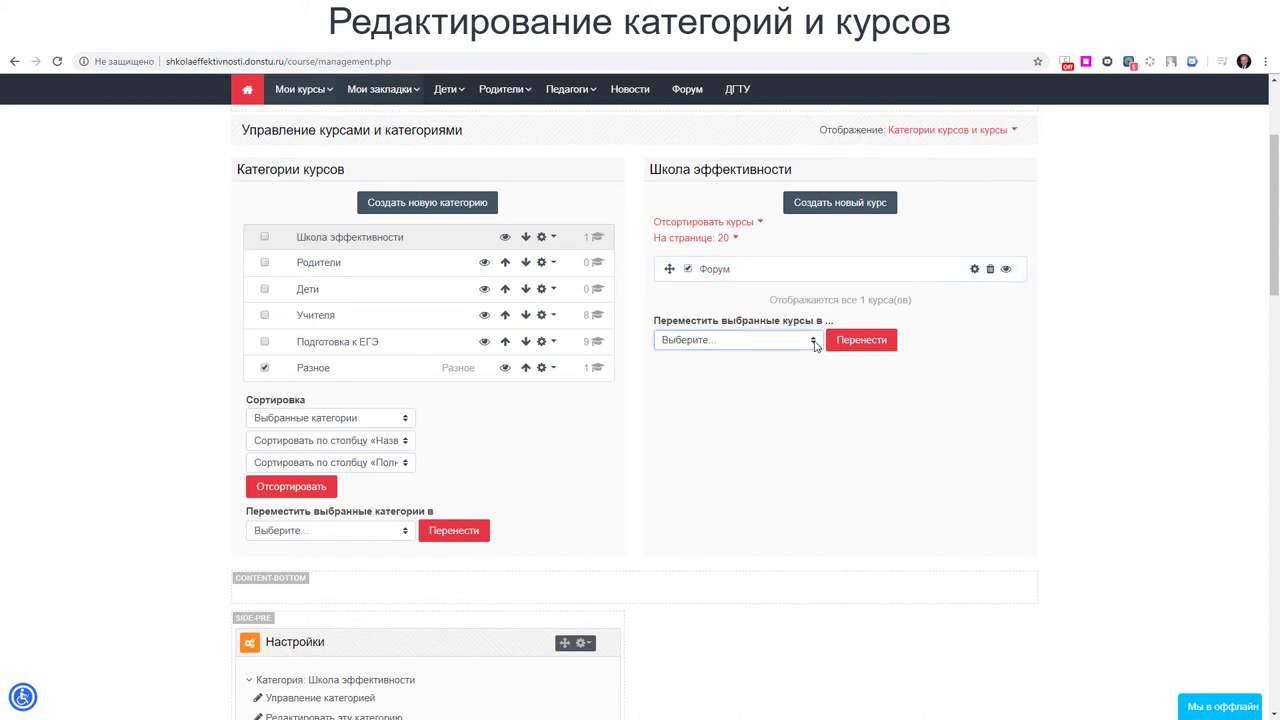
pyautogui.click(800, 422)
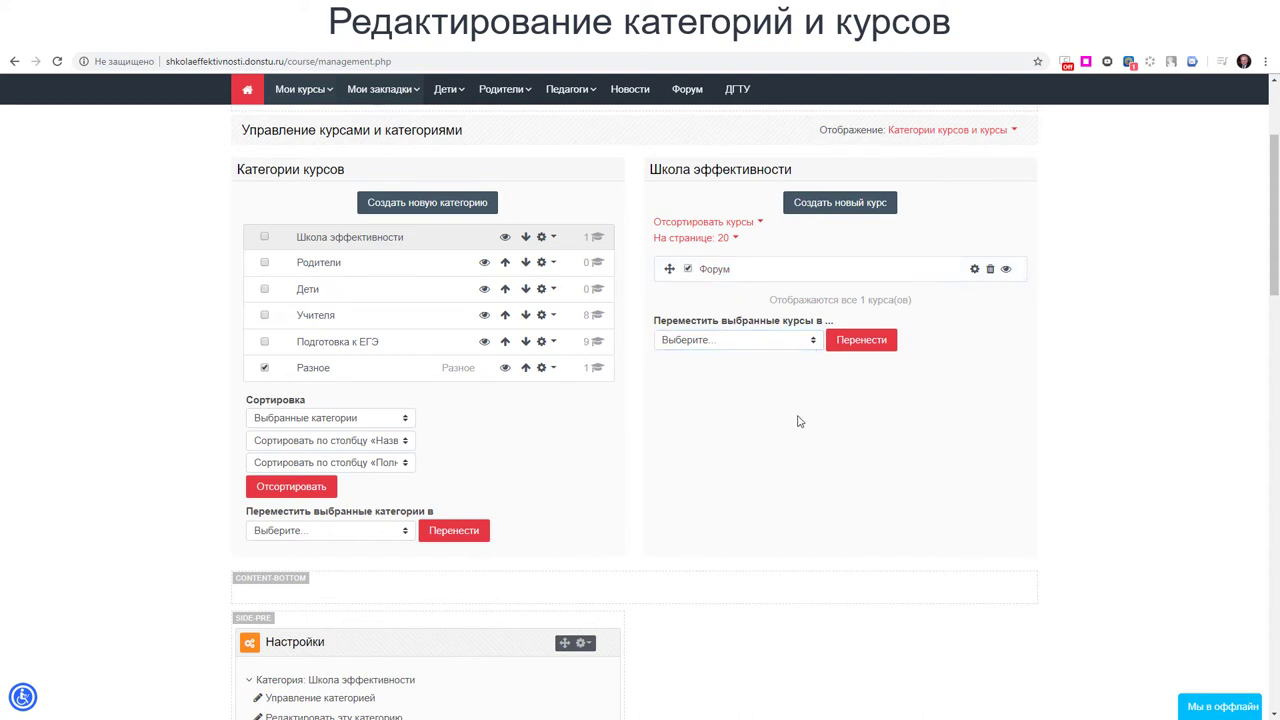
# - Move the selected course "Форум" to the category "Разное"
pyautogui.click(812, 342)
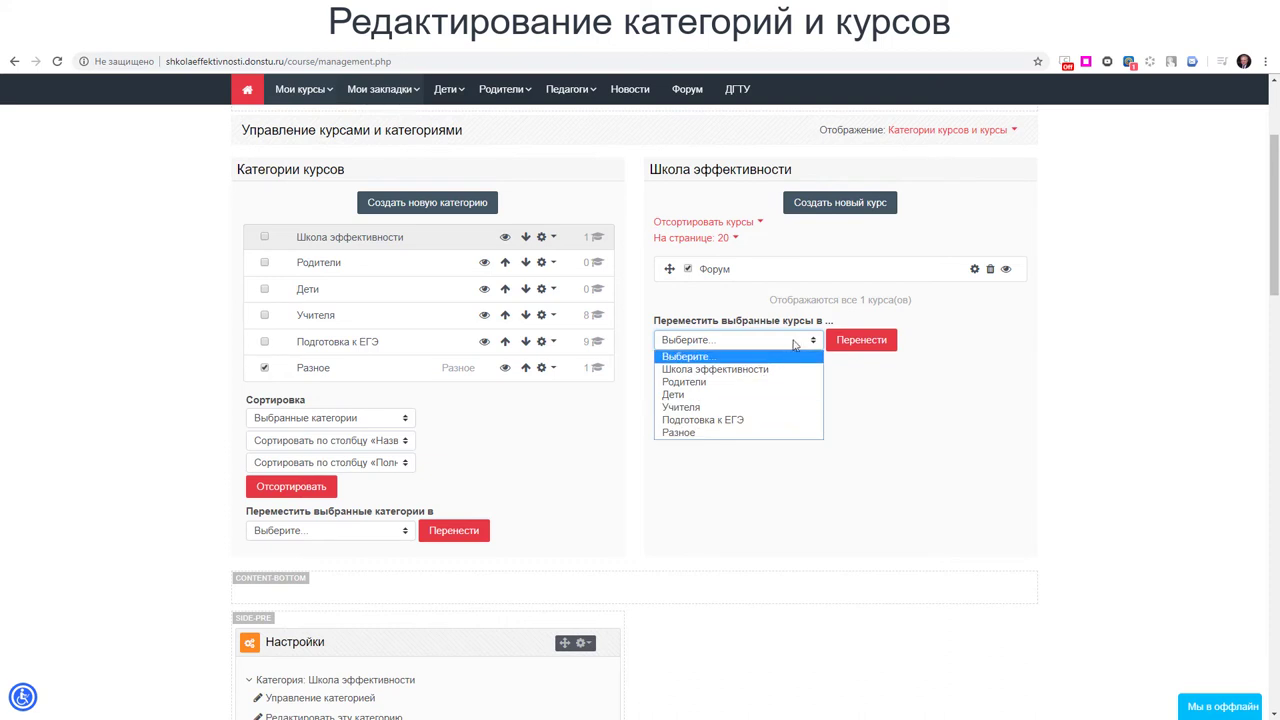
pyautogui.click(698, 433)
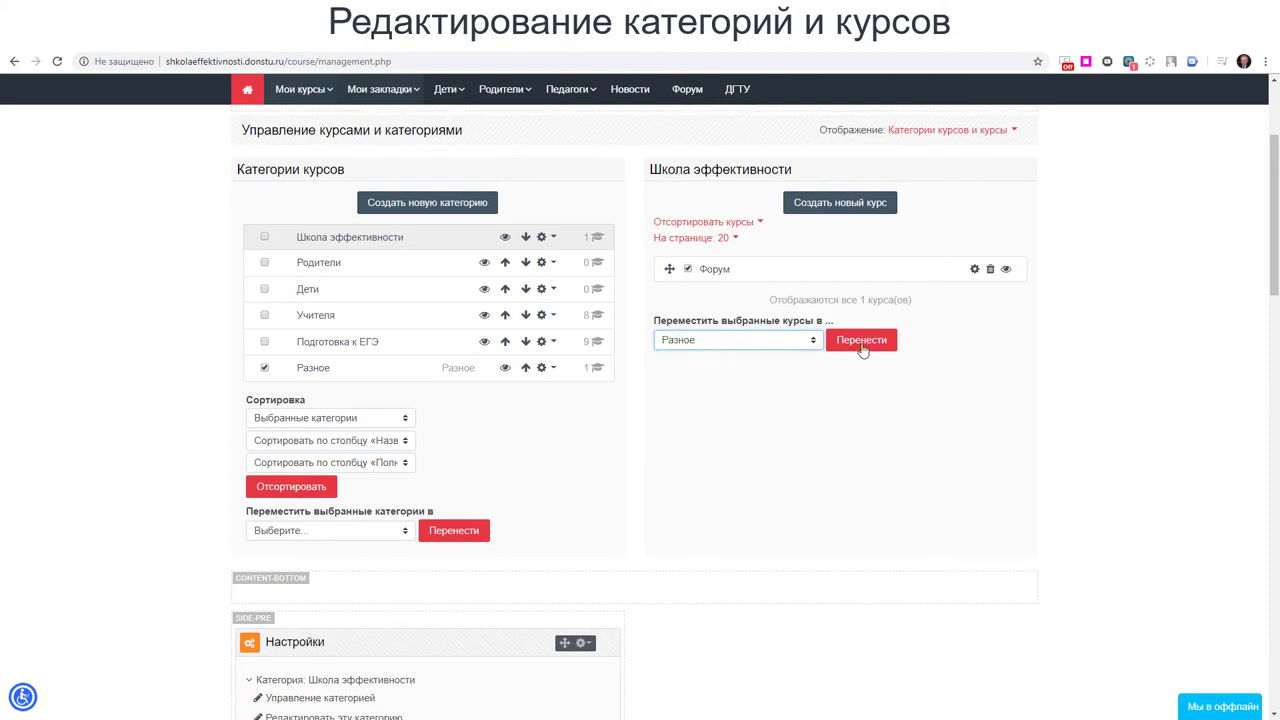
pyautogui.click(870, 342)
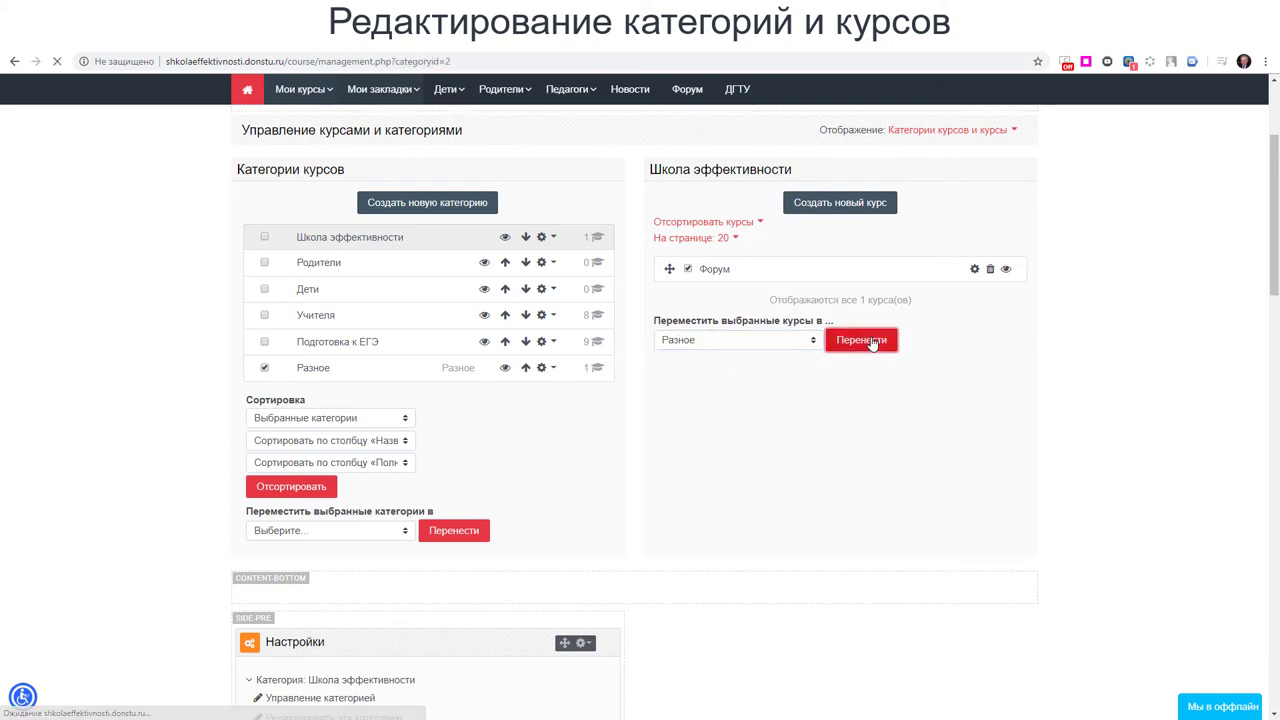
pyautogui.scroll(-1, 767, 452)
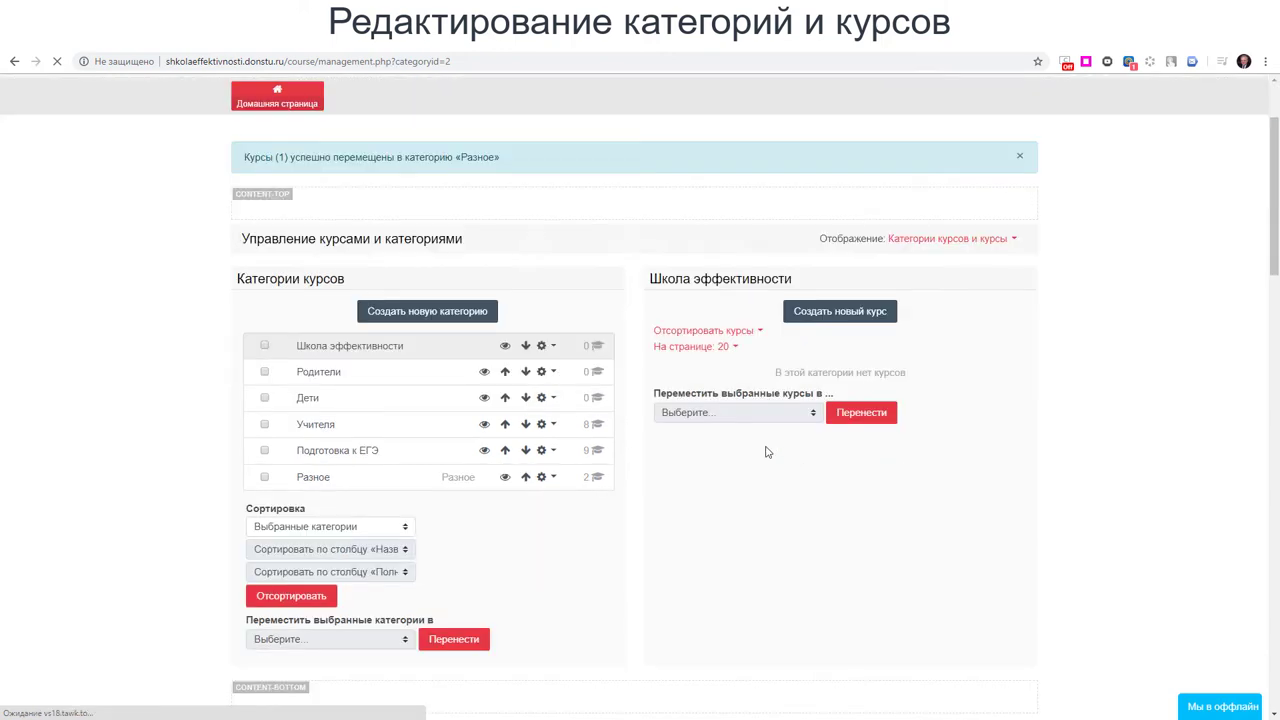
# - Open the category "Разное" and look over its courses and the available course sorting options
pyautogui.click(313, 477)
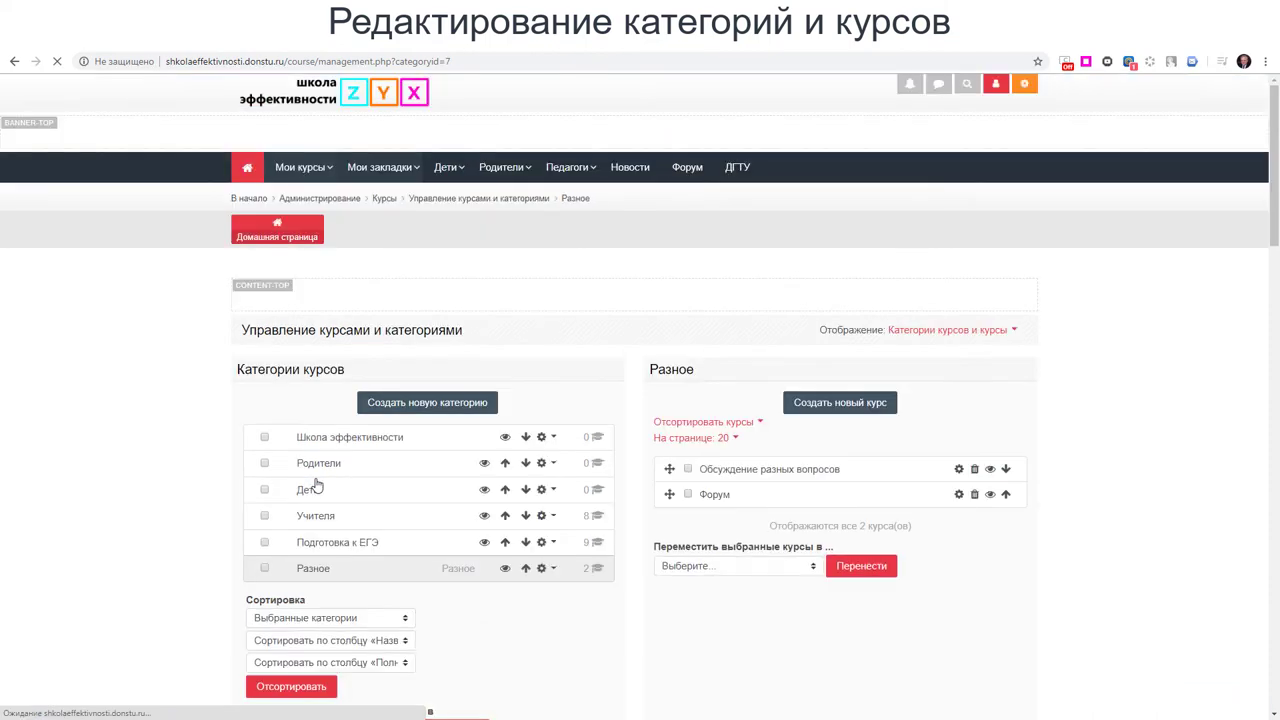
pyautogui.scroll(-1, 500, 430)
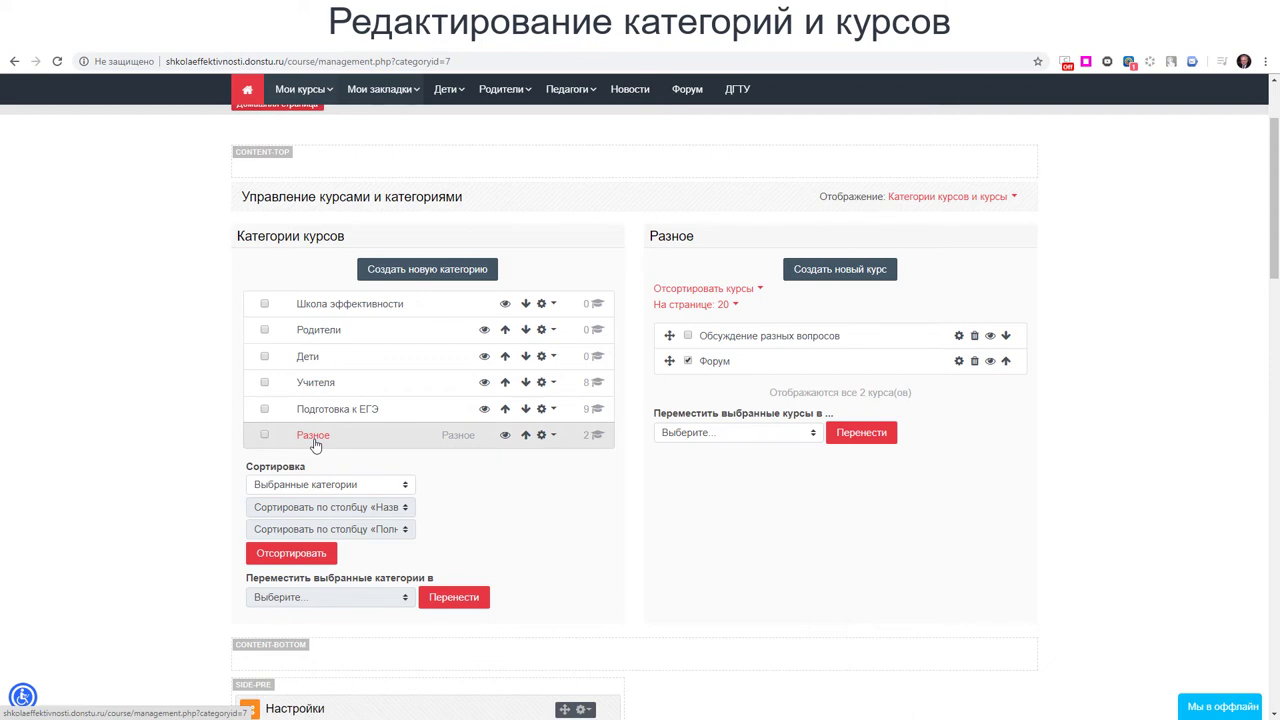
pyautogui.click(688, 362)
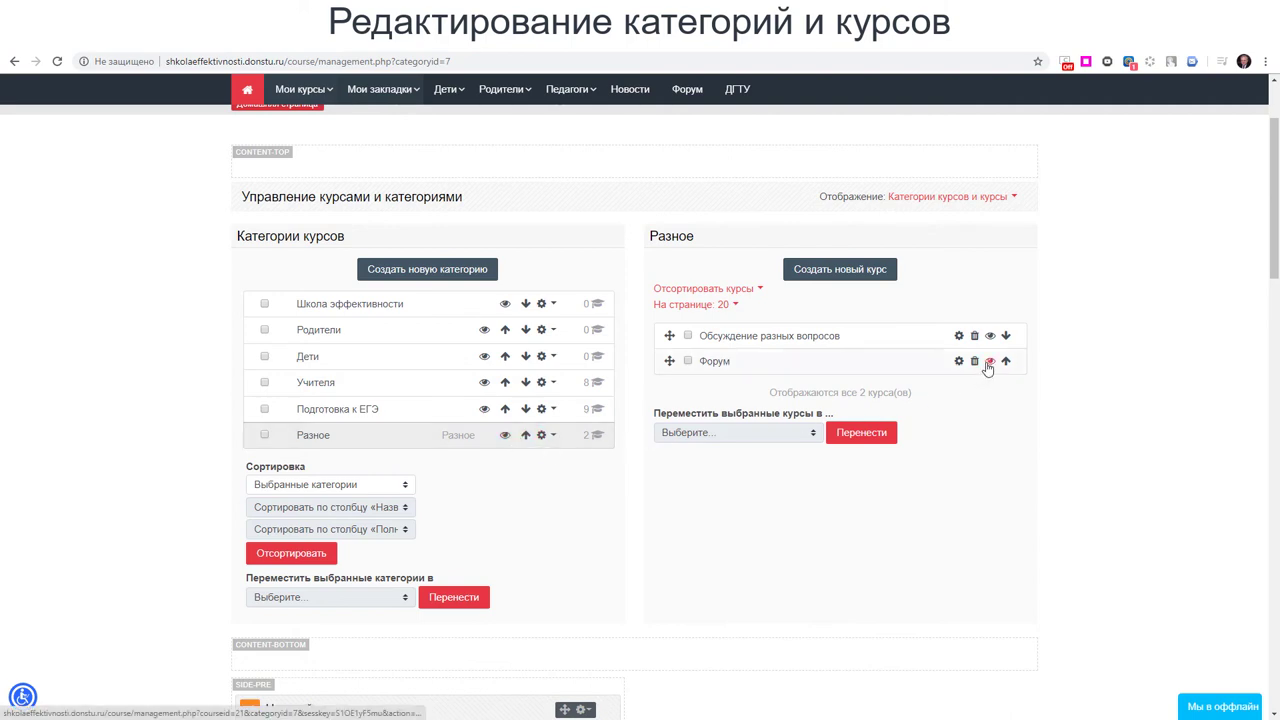
pyautogui.click(760, 290)
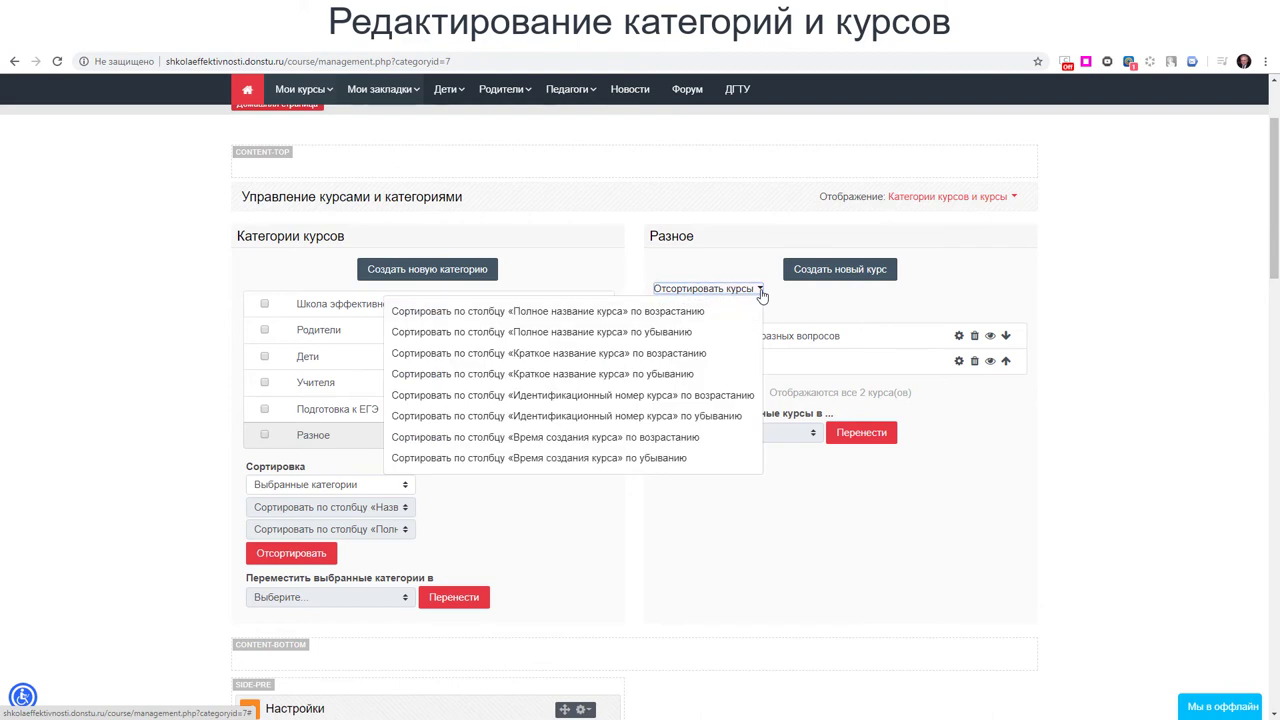
pyautogui.click(761, 292)
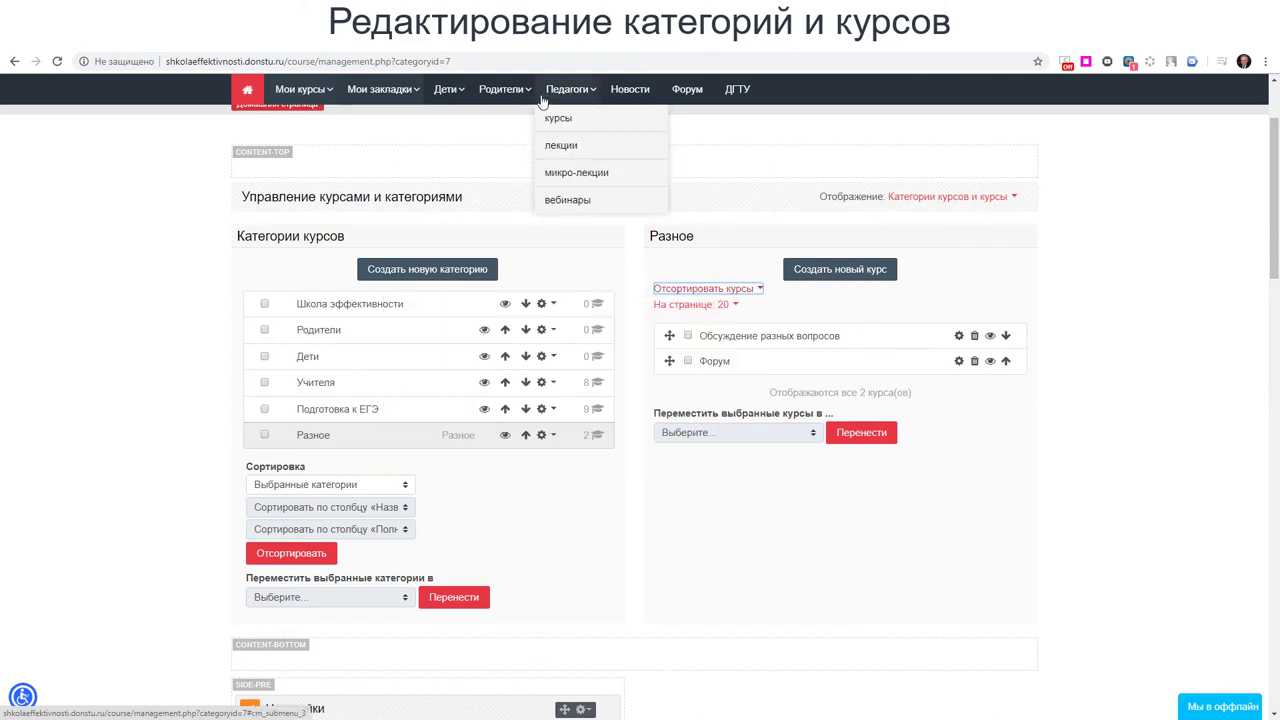
# - Open the teachers' course page from "Педагоги", "курсы" and examine the order in which the courses are listed
pyautogui.moveTo(510, 101)
pyautogui.moveTo(566, 92)
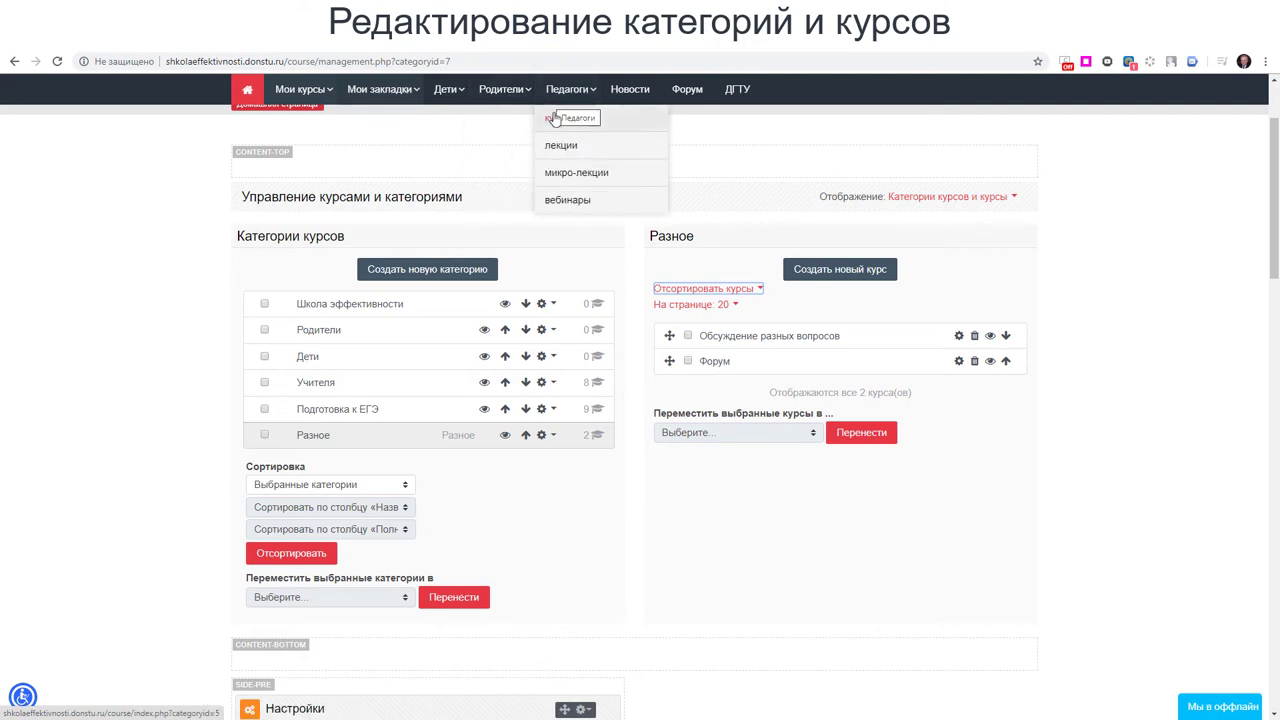
pyautogui.click(556, 120)
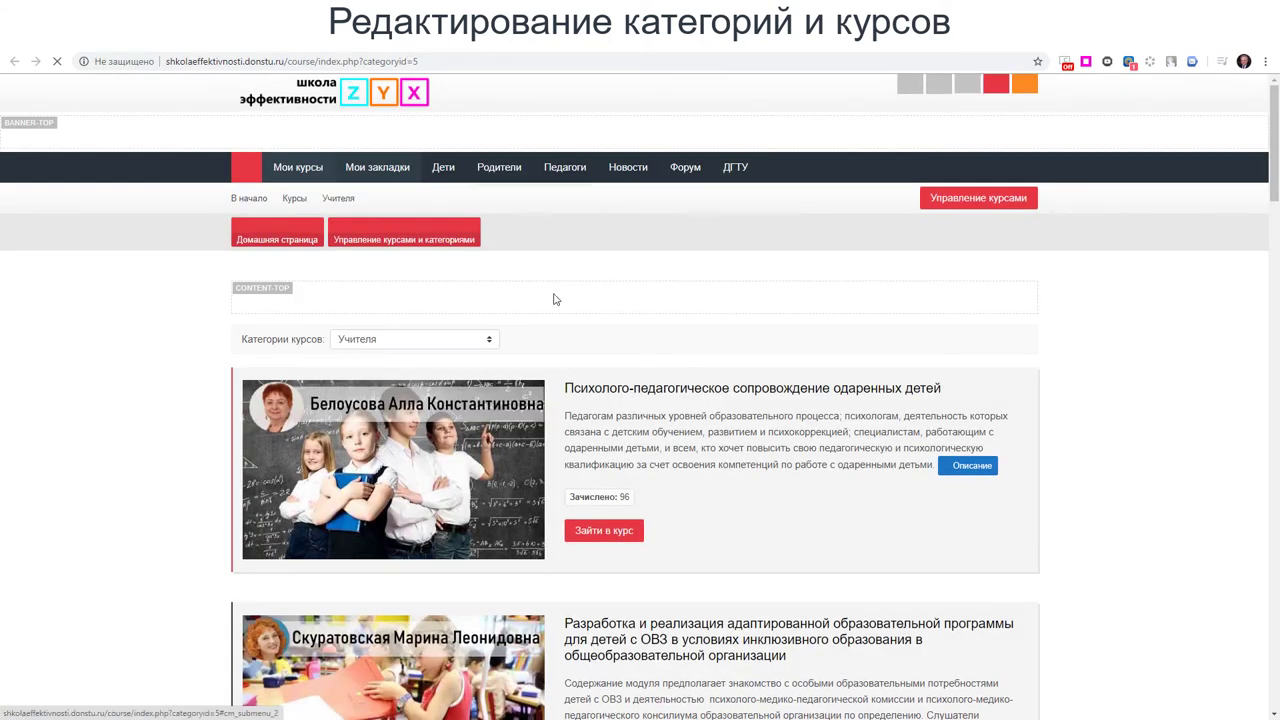
pyautogui.scroll(-1, 578, 325)
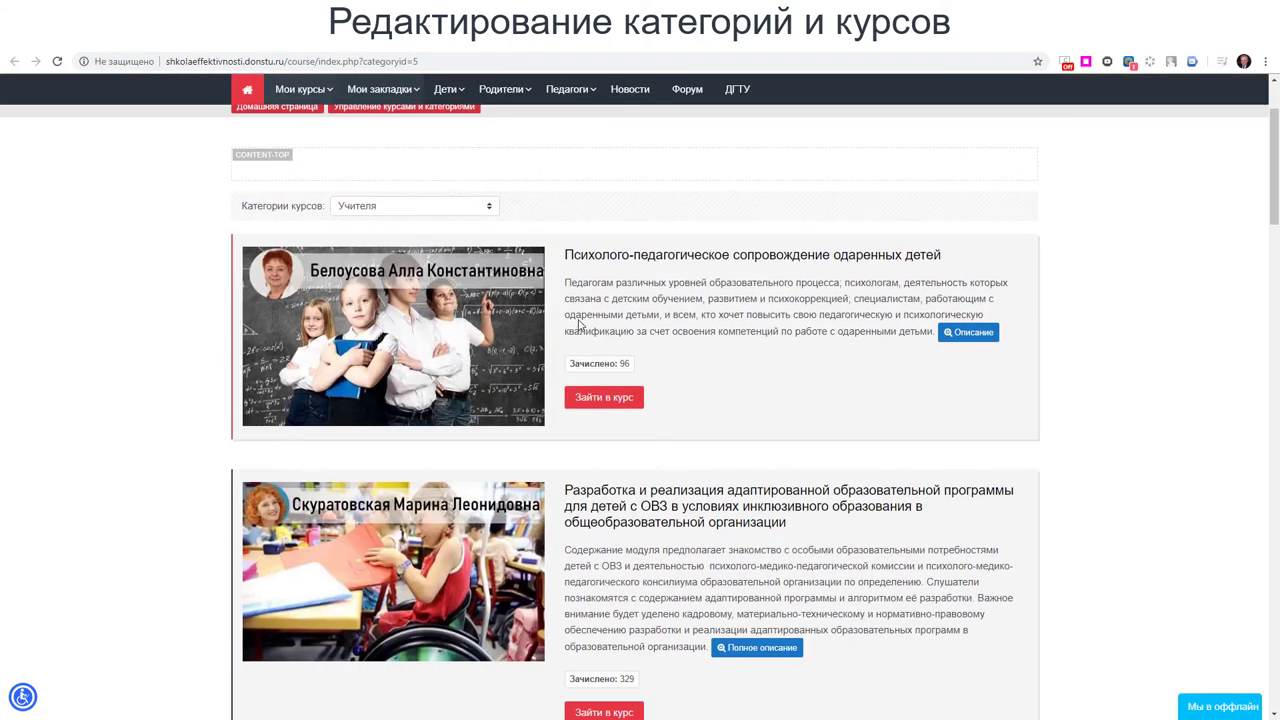
pyautogui.scroll(-4, 578, 323)
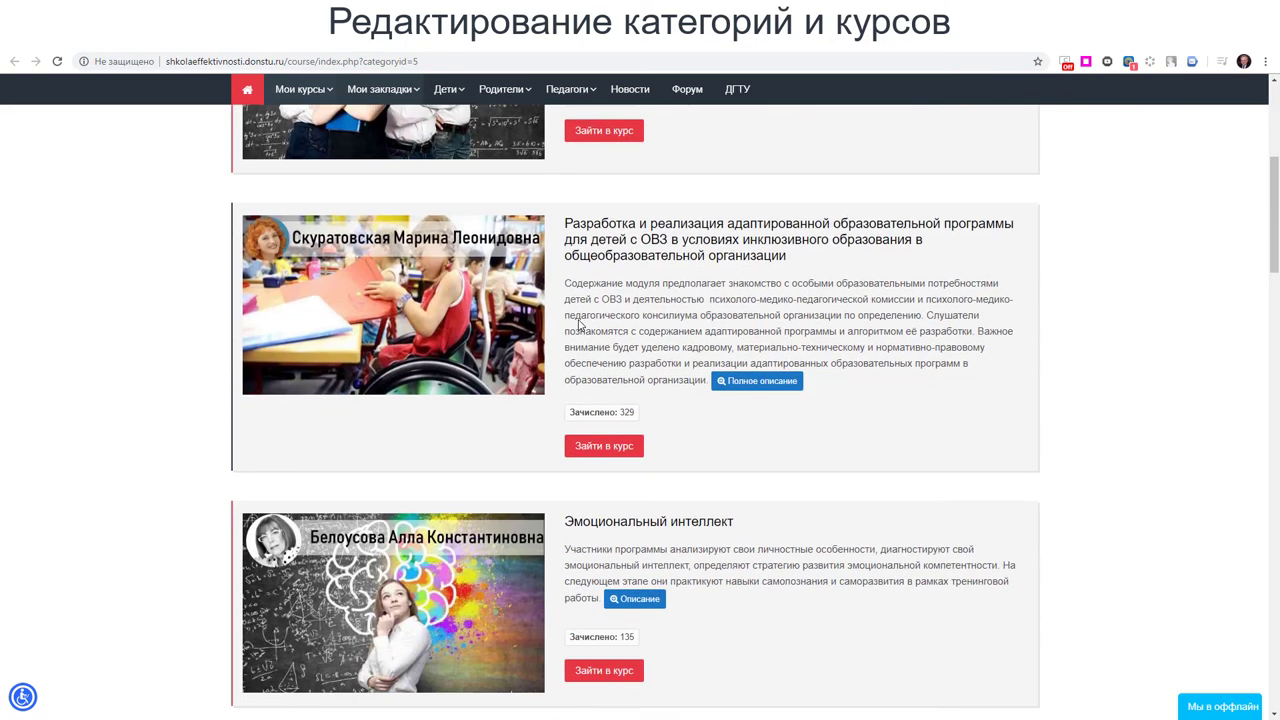
pyautogui.scroll(-3, 580, 322)
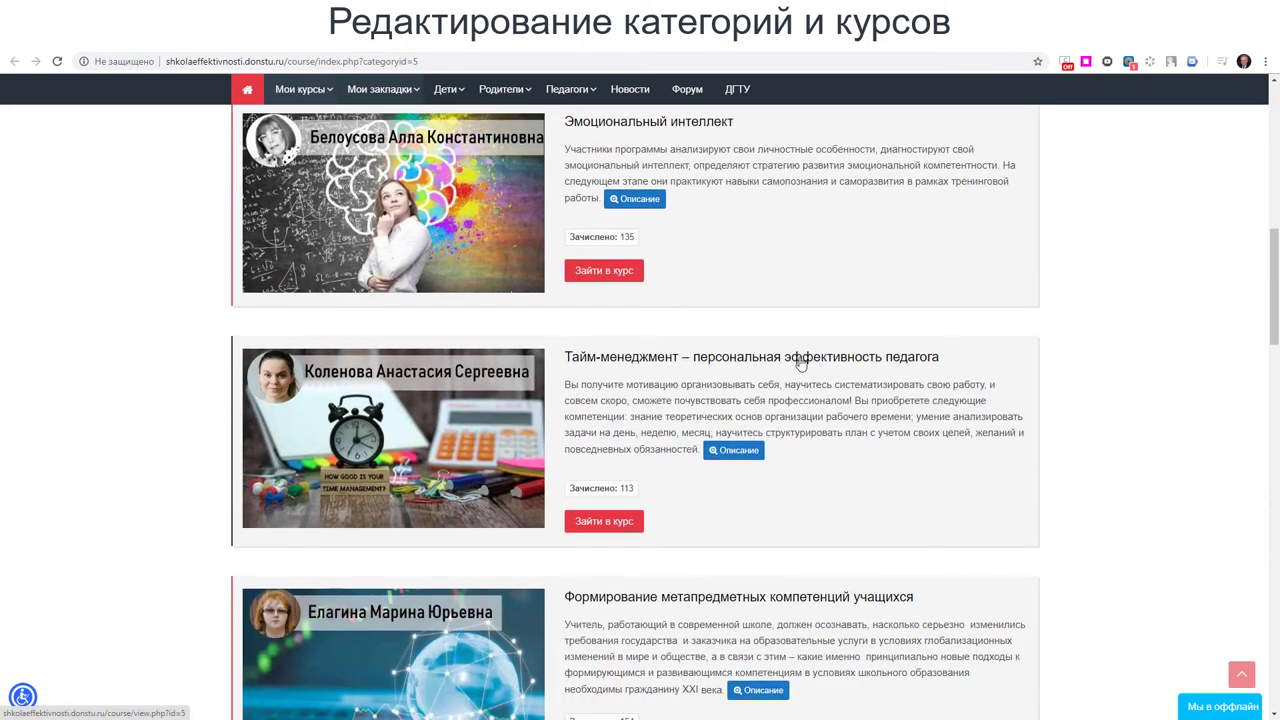
pyautogui.scroll(1, 600, 300)
# - On the course management page, open the category "Учителя" and sort its courses by full course name in ascending order
pyautogui.click(383, 89)
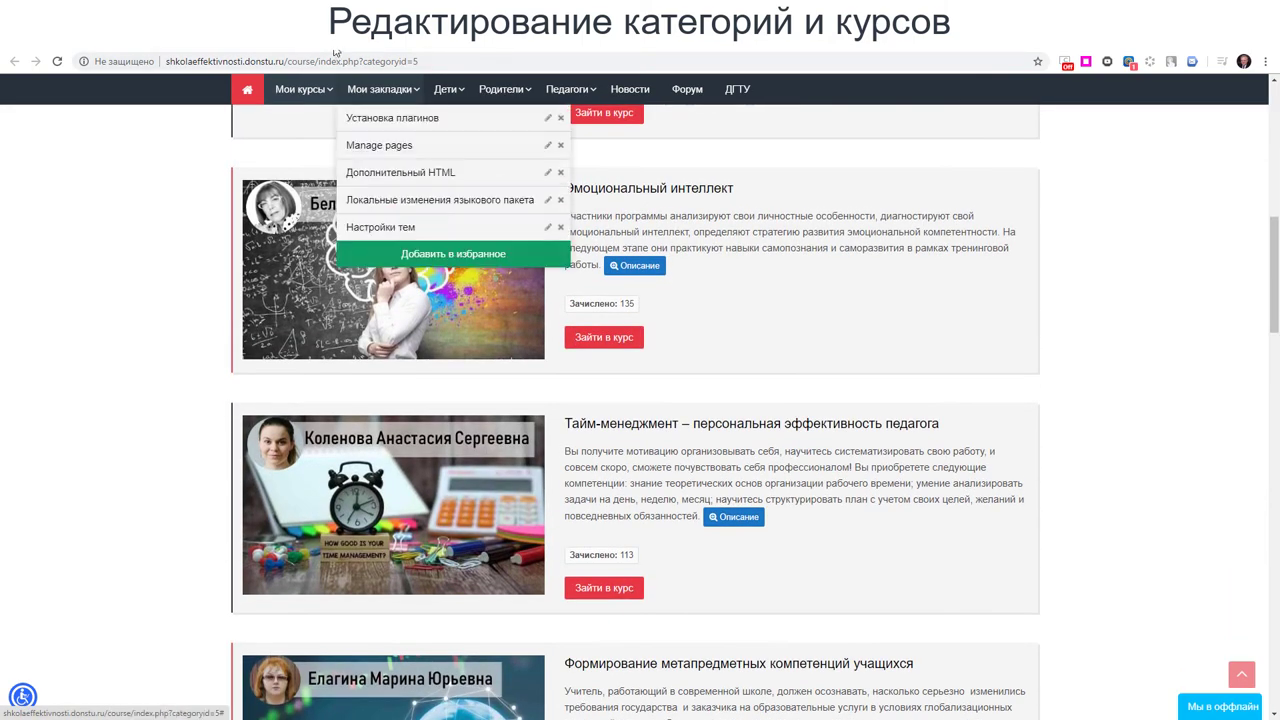
pyautogui.click(400, 215)
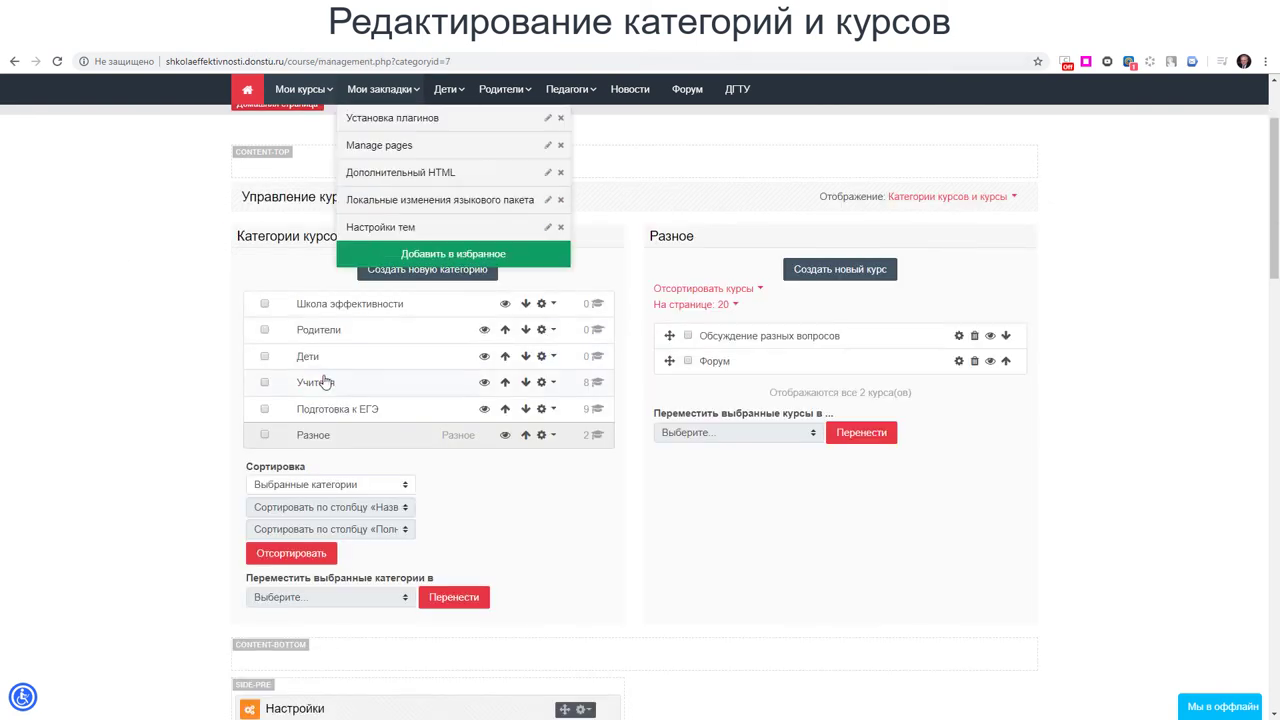
pyautogui.click(323, 386)
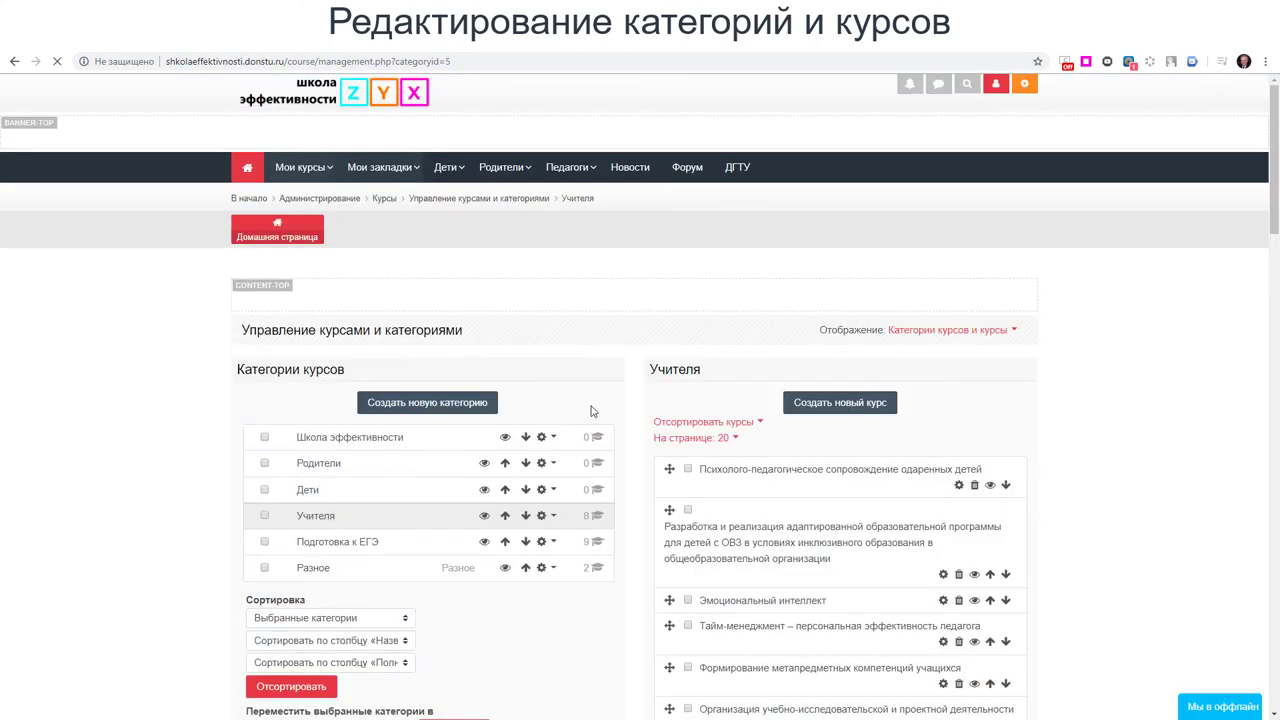
pyautogui.scroll(-2, 591, 411)
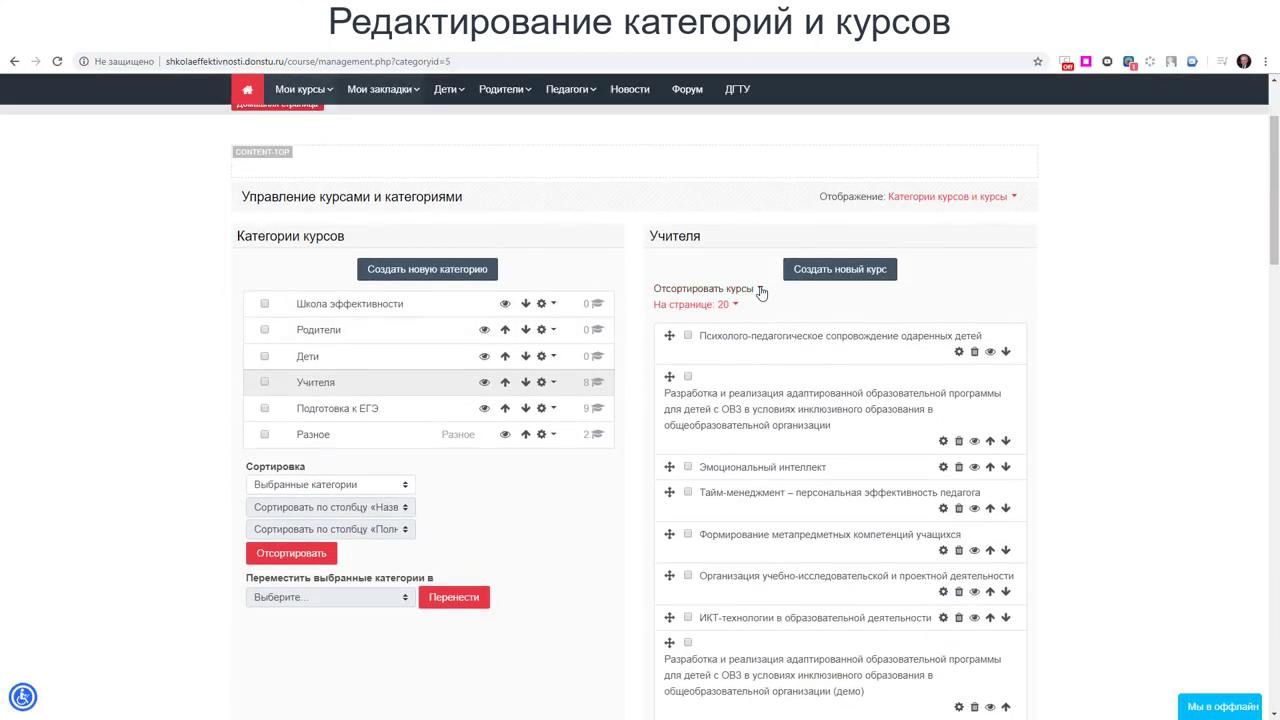
pyautogui.click(758, 289)
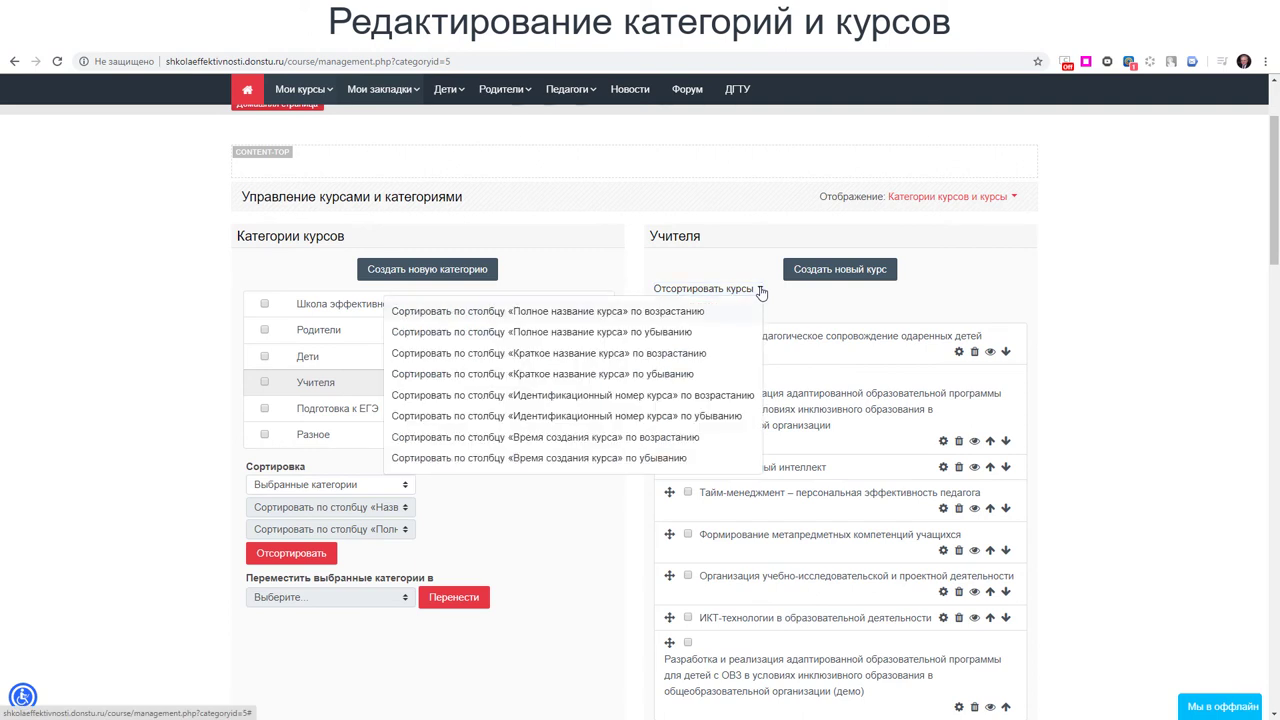
pyautogui.click(642, 313)
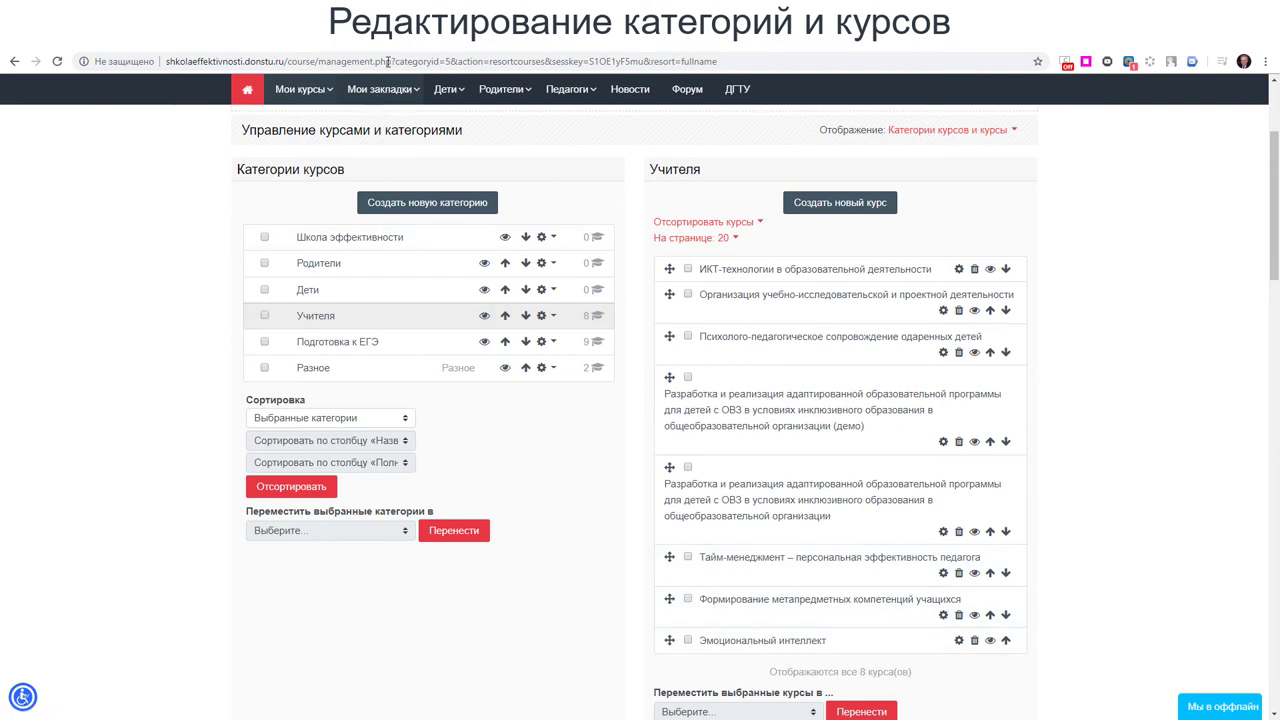
# - Switch to the teachers' course page, reload it and check the course order by full name
pyautogui.click(390, 160)
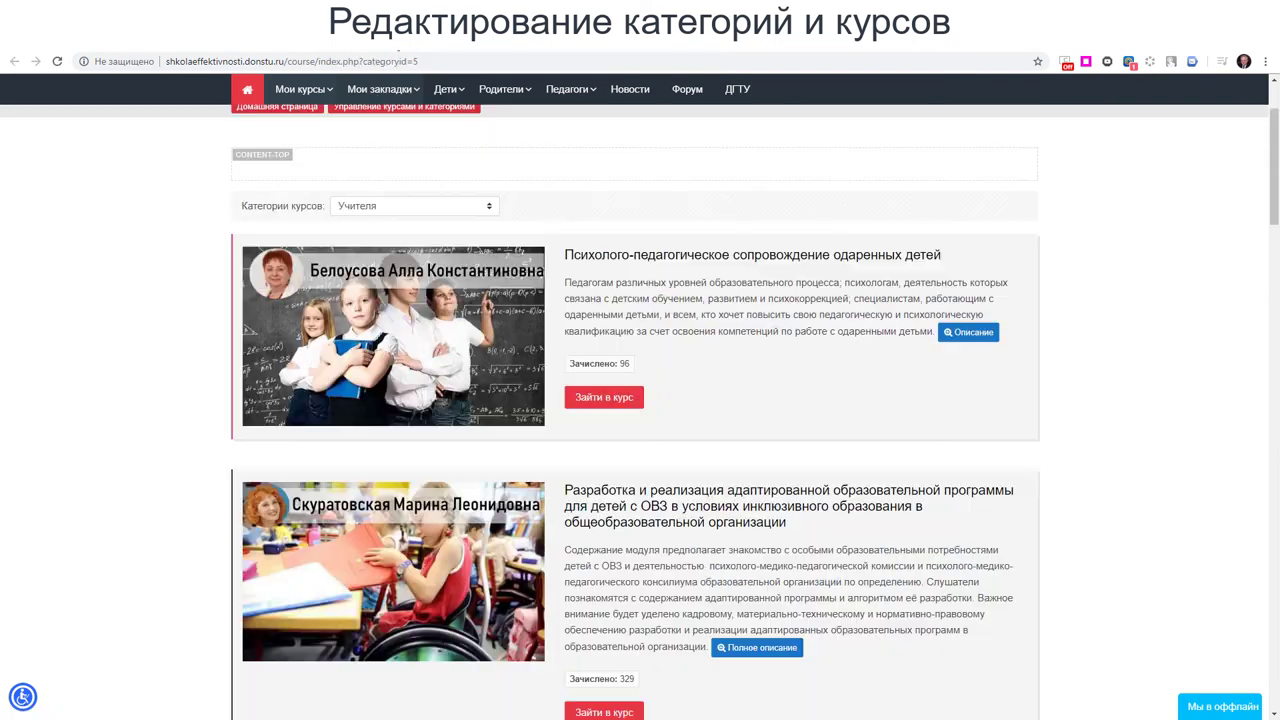
pyautogui.click(57, 62)
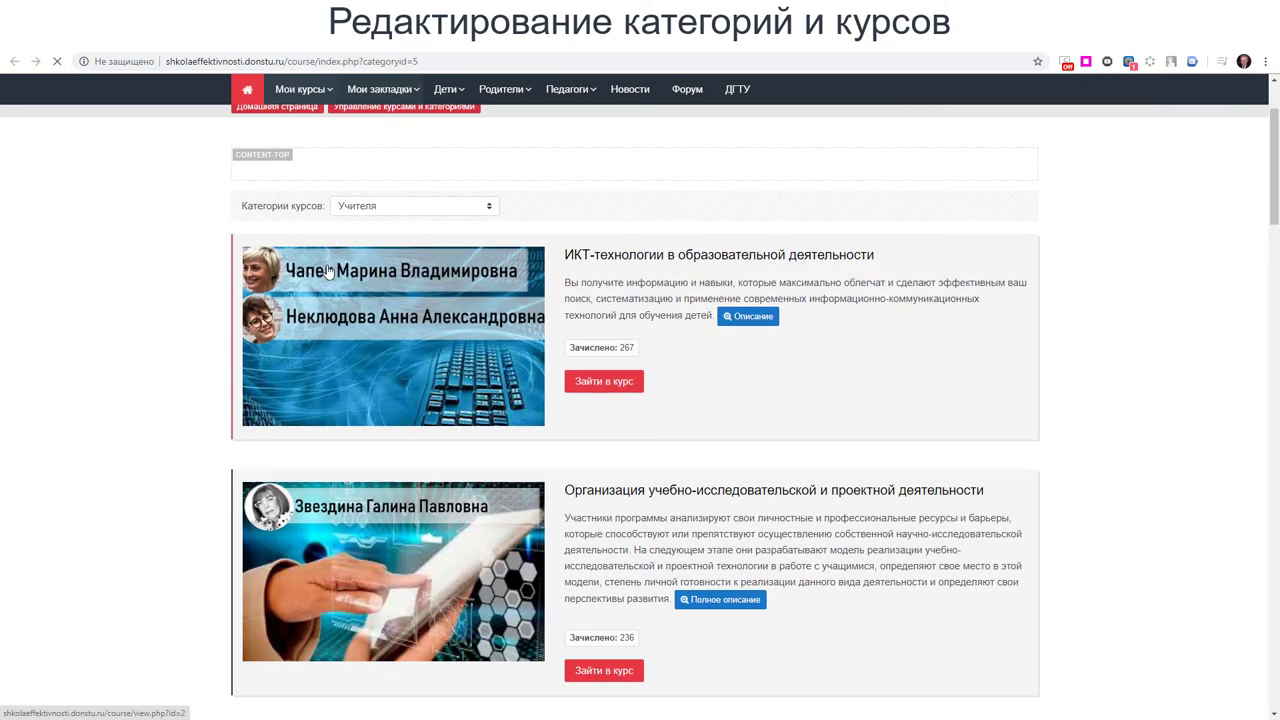
pyautogui.scroll(-5, 643, 310)
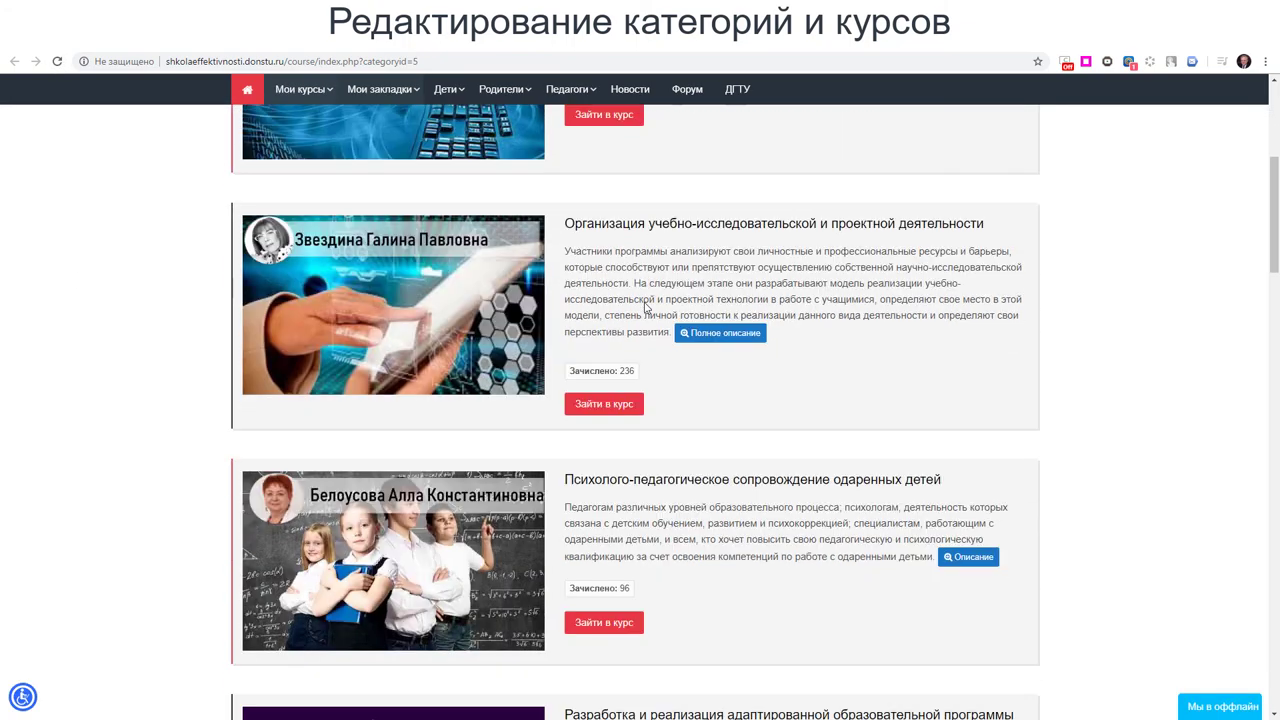
pyautogui.scroll(-4, 645, 302)
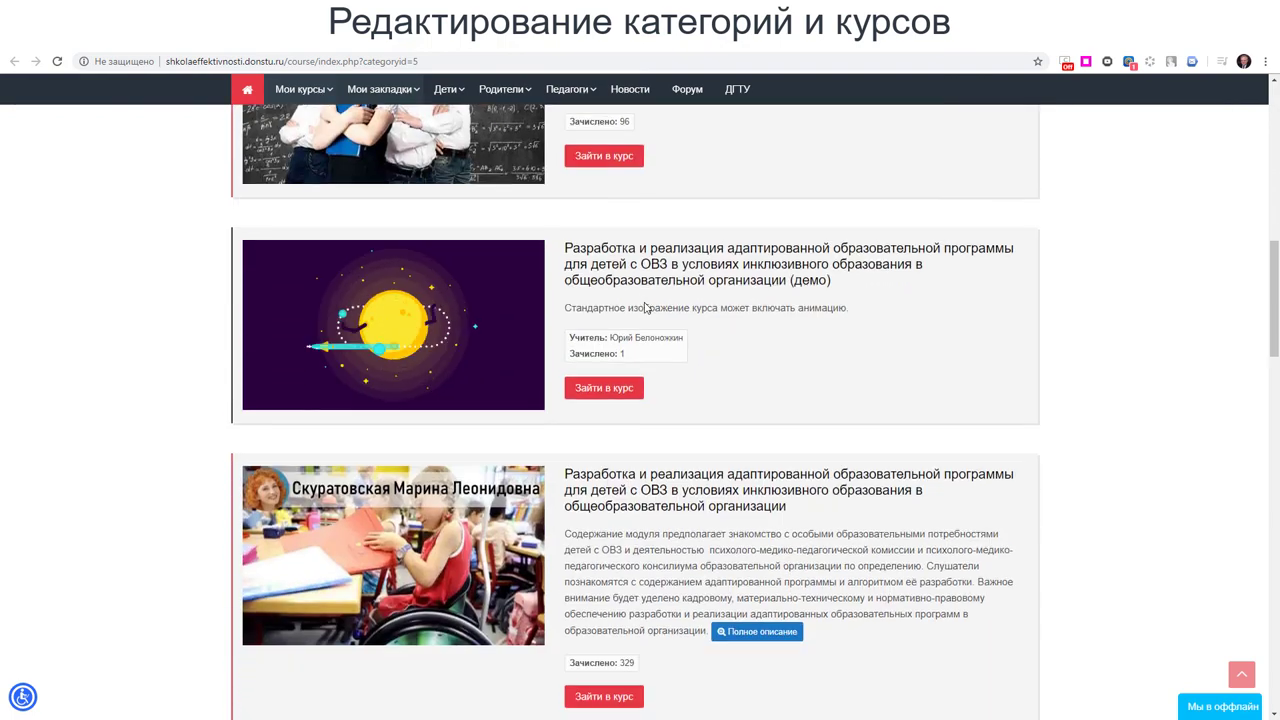
pyautogui.scroll(-5, 645, 302)
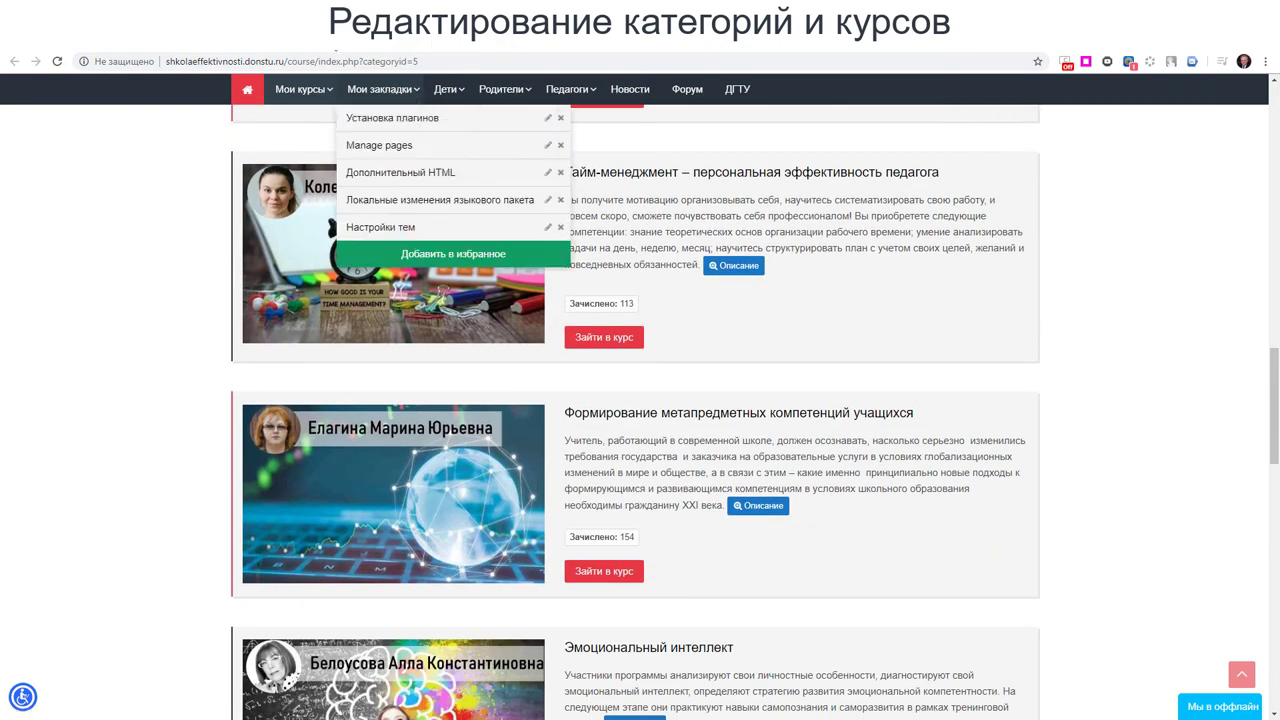
# - Back on the management page, sort the courses of "Учителя" by course creation time in ascending order
pyautogui.click(400, 194)
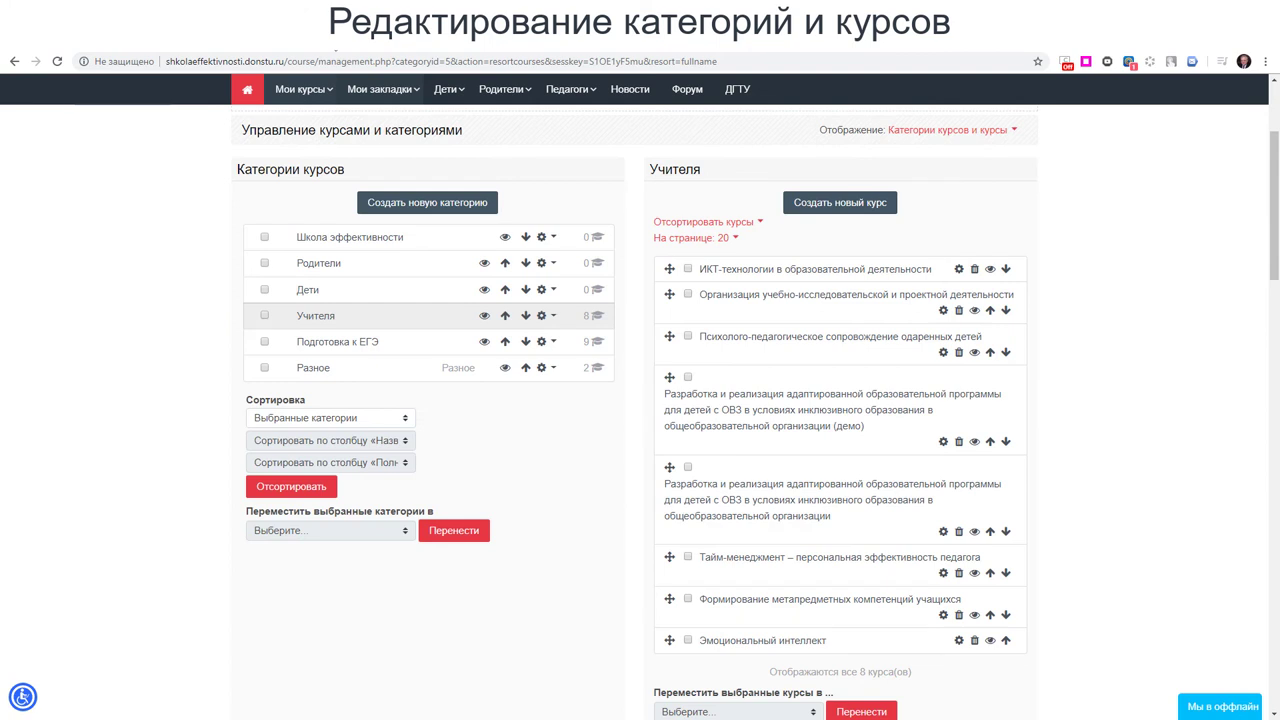
pyautogui.click(759, 223)
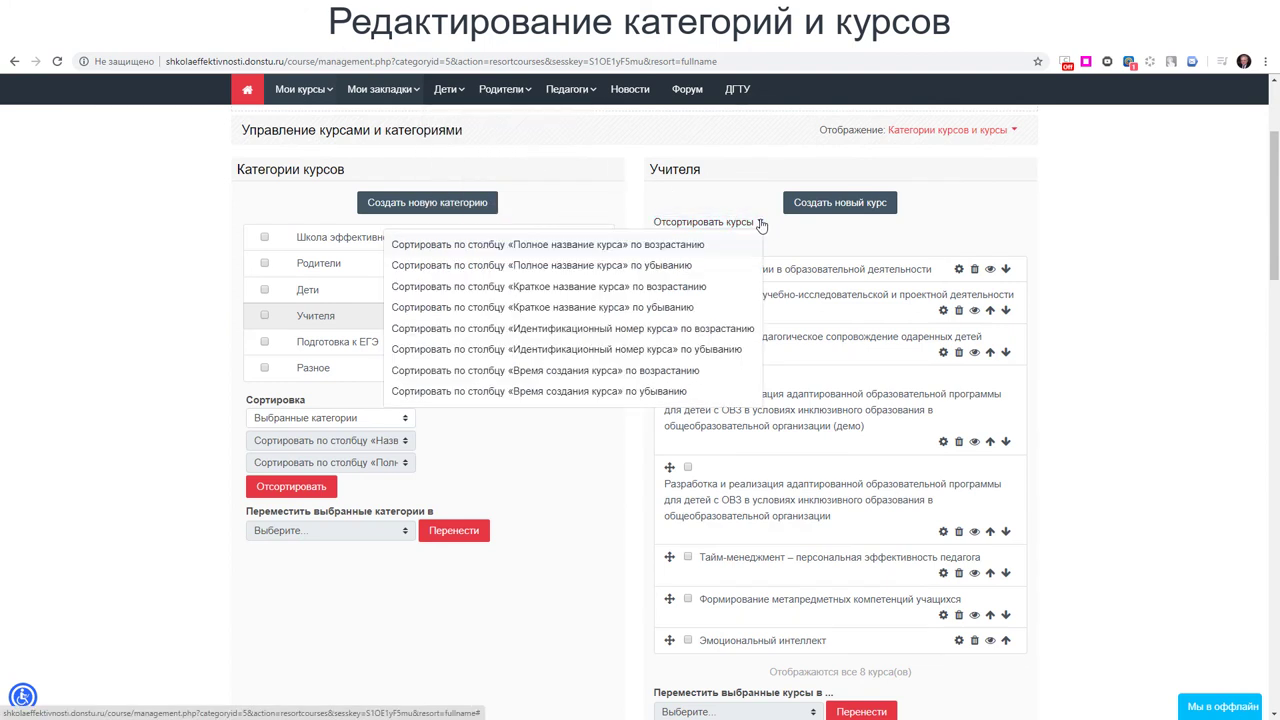
pyautogui.click(620, 371)
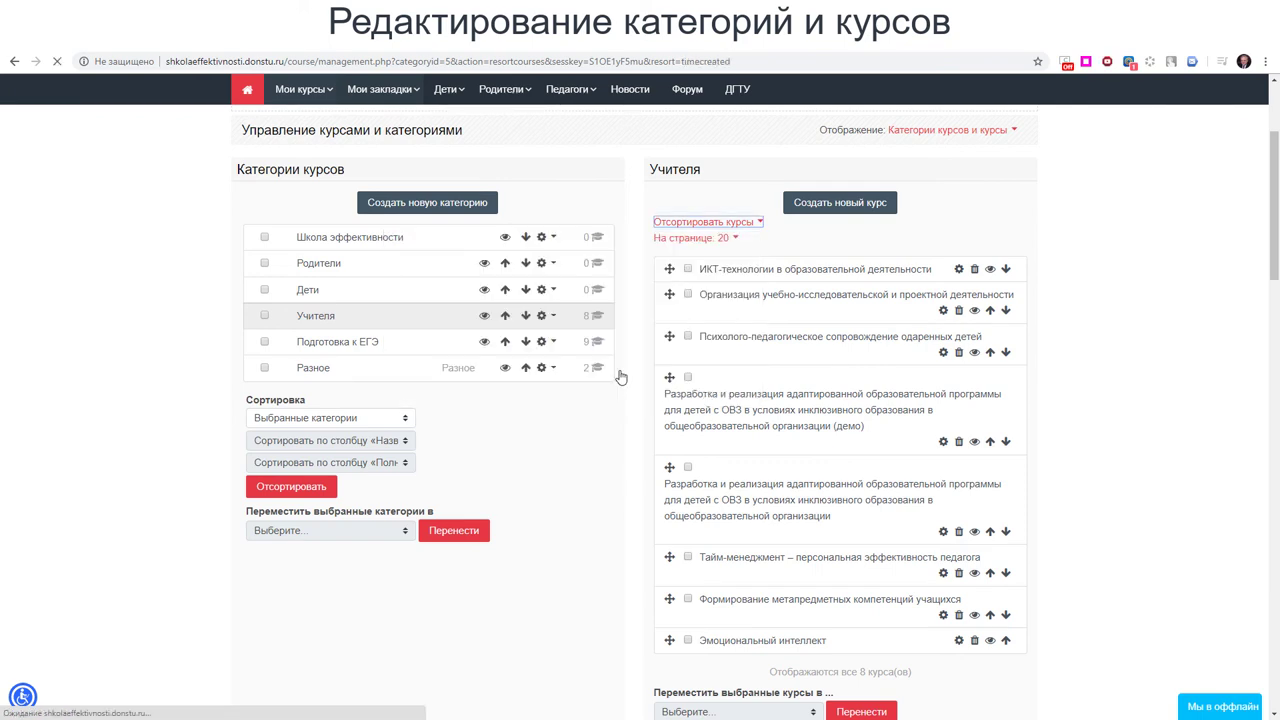
pyautogui.scroll(-3, 779, 391)
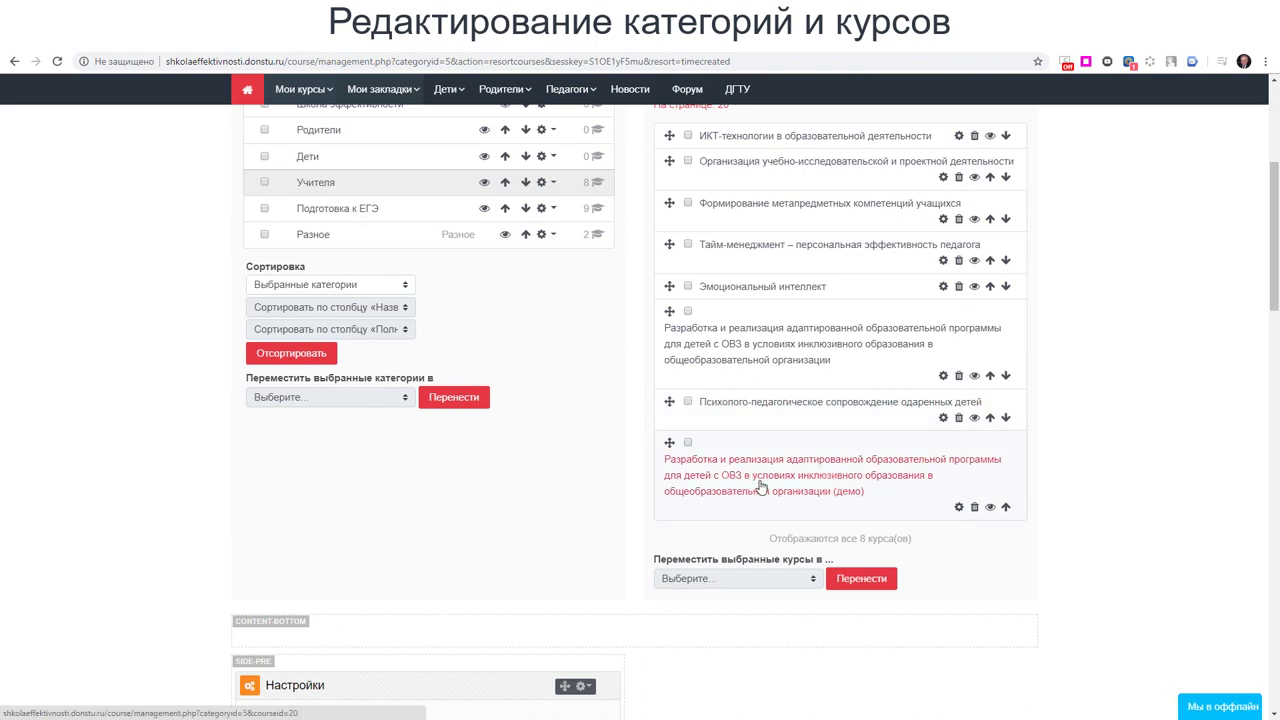
# - Reload the teachers' course page and check the course order by creation time down to the end of the list
pyautogui.click(380, 89)
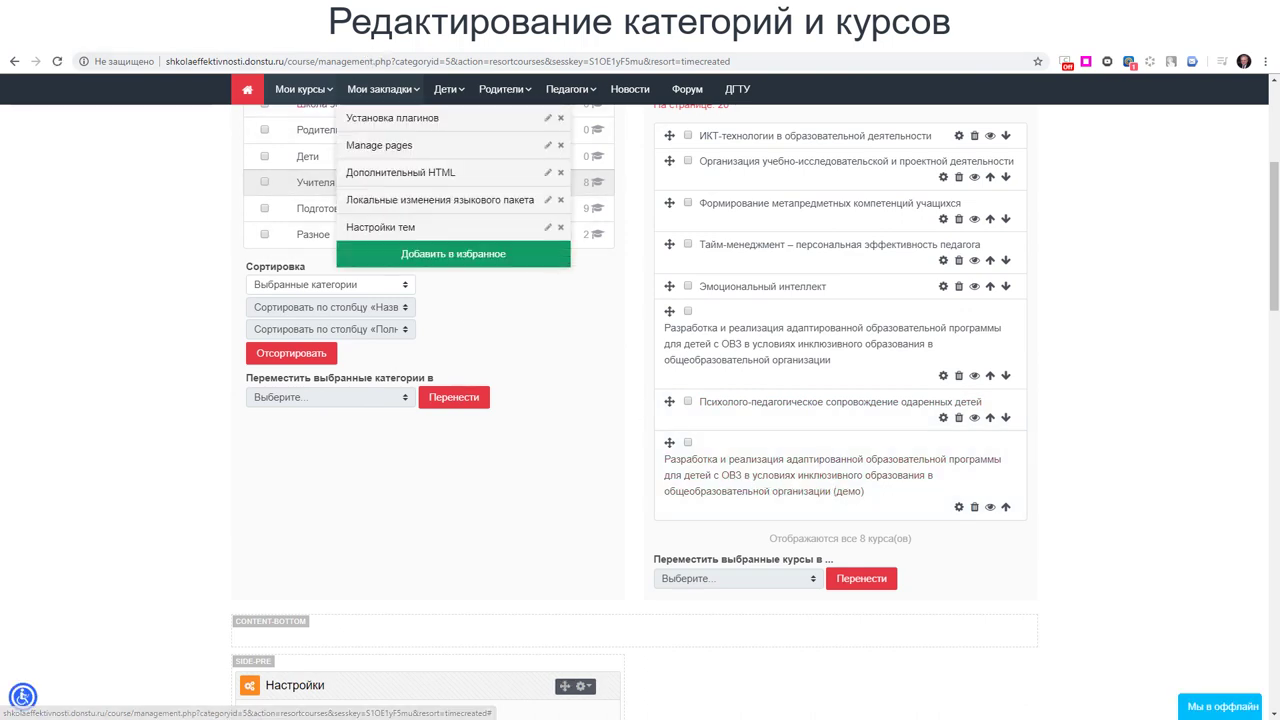
pyautogui.click(380, 140)
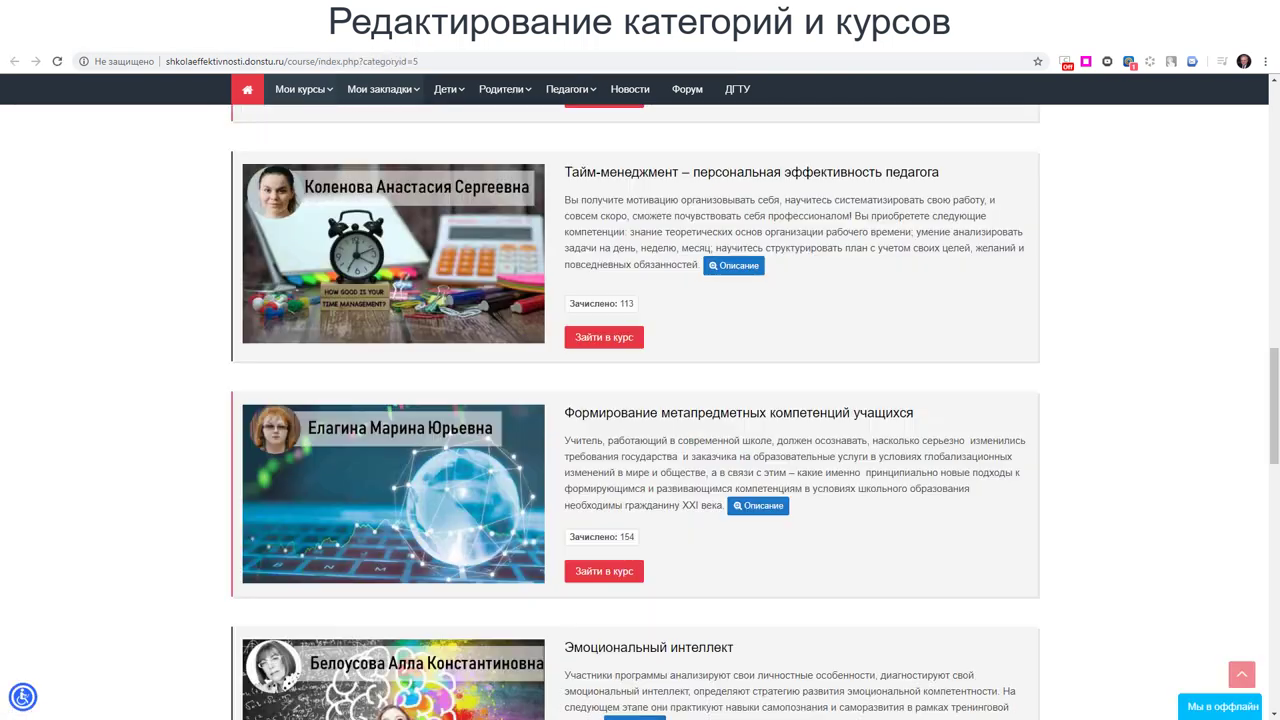
pyautogui.click(58, 62)
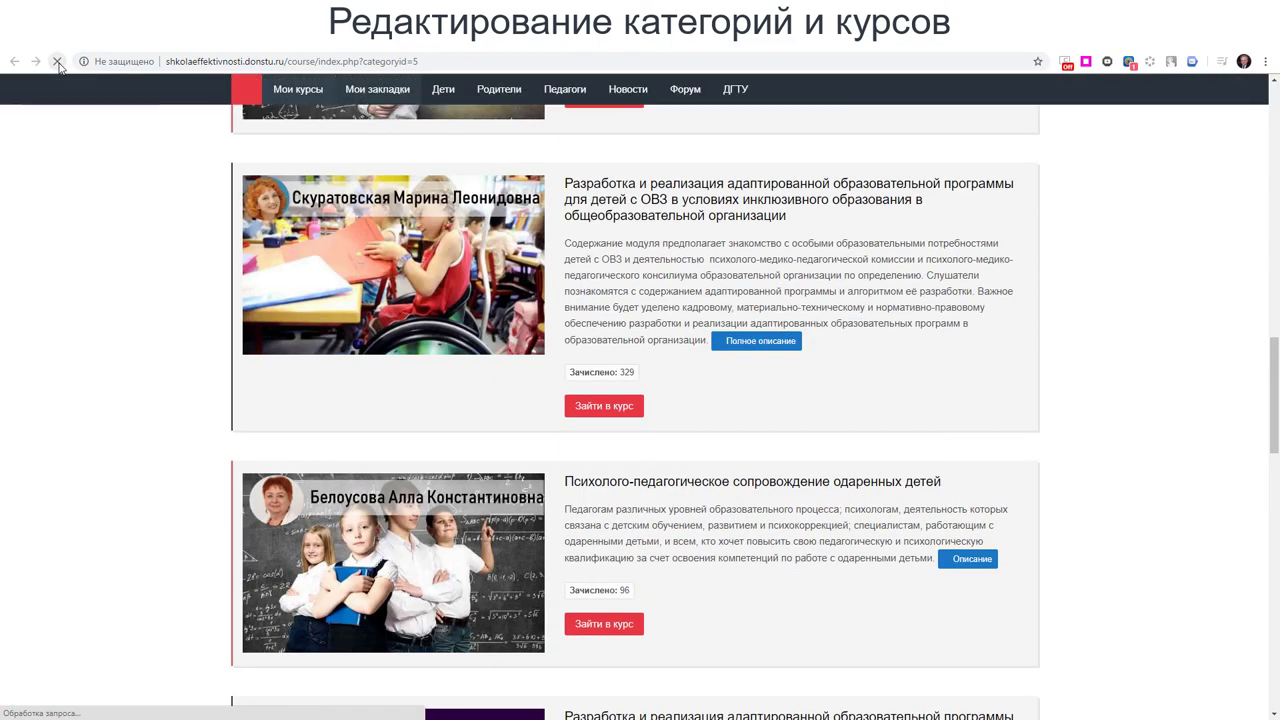
pyautogui.scroll(-3, 748, 490)
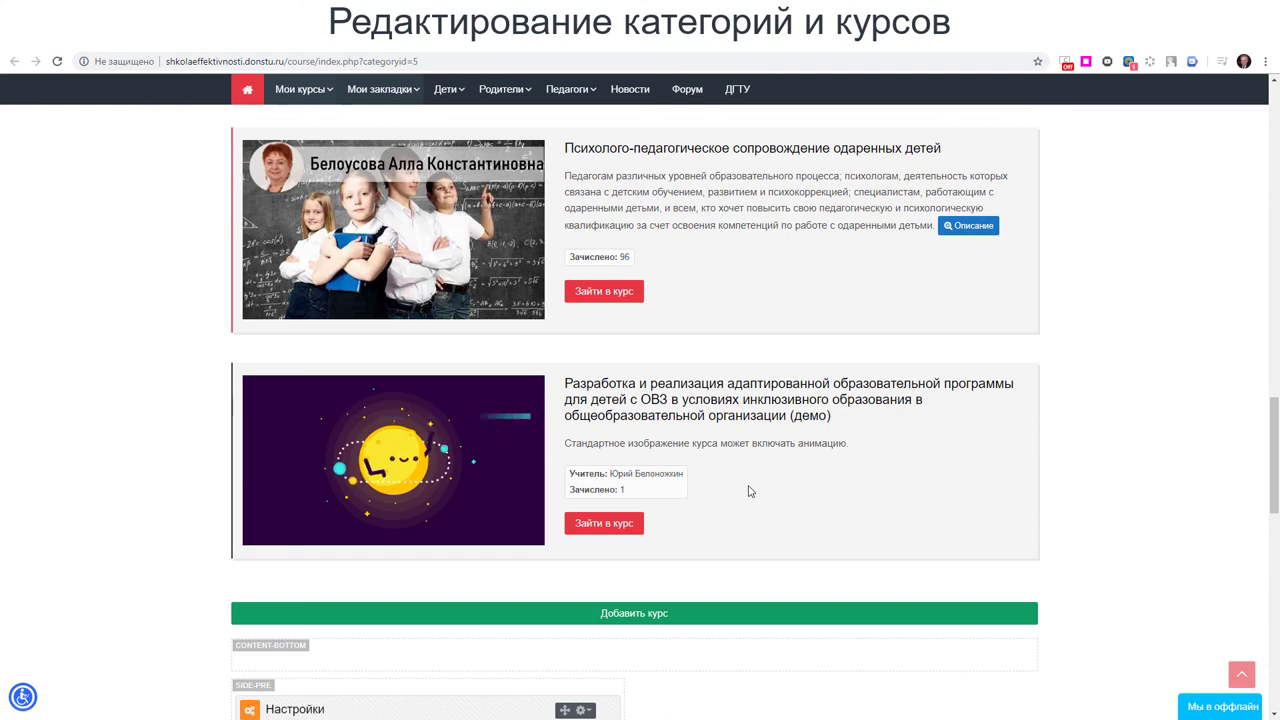
pyautogui.middleClick(1168, 540)
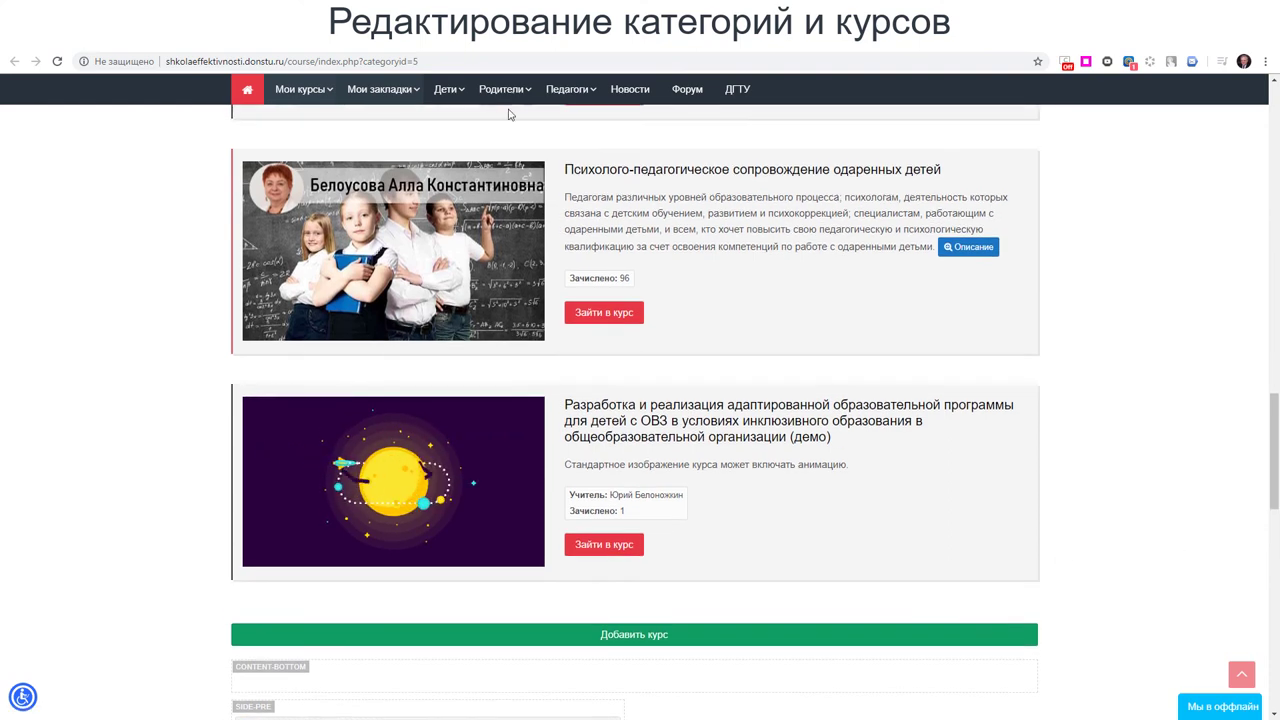
pyautogui.click(445, 89)
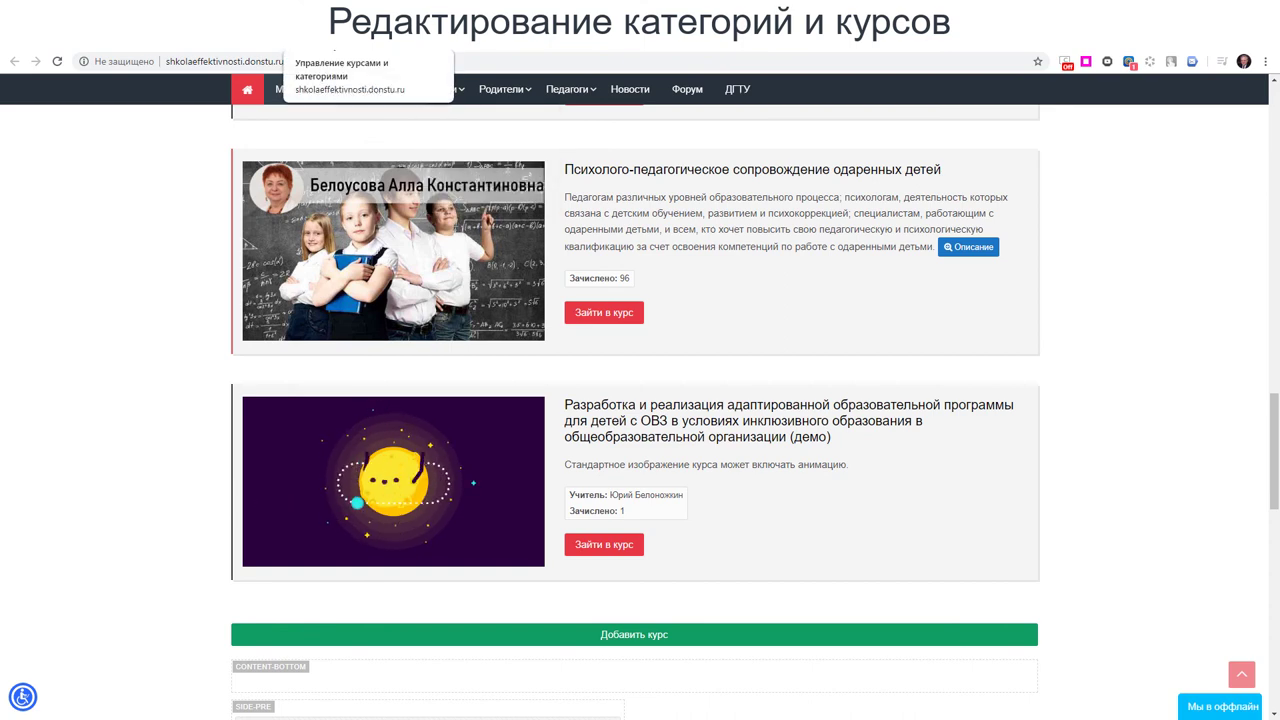
# - Back on the management page, select the inclusive education course marked "(демо)" in "Учителя" and open the list of destination categories for moving it
pyautogui.click(420, 32)
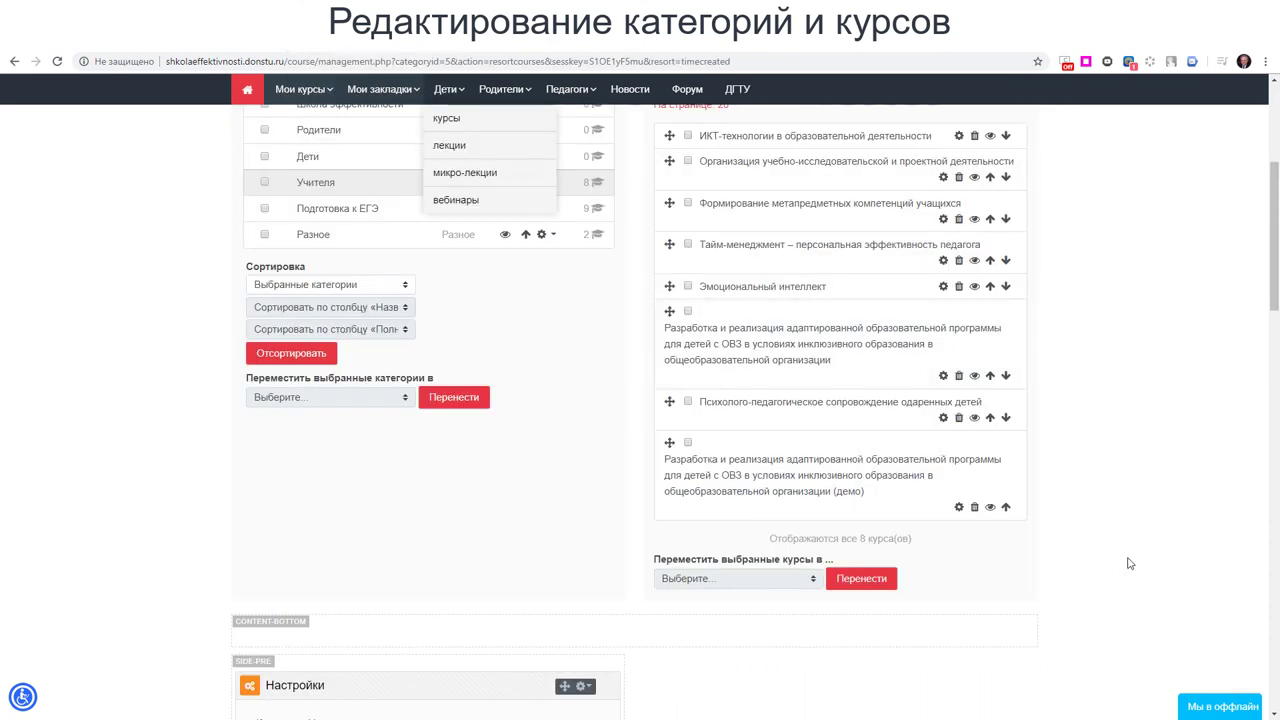
pyautogui.scroll(2, 1128, 563)
pyautogui.scroll(-1, 1128, 563)
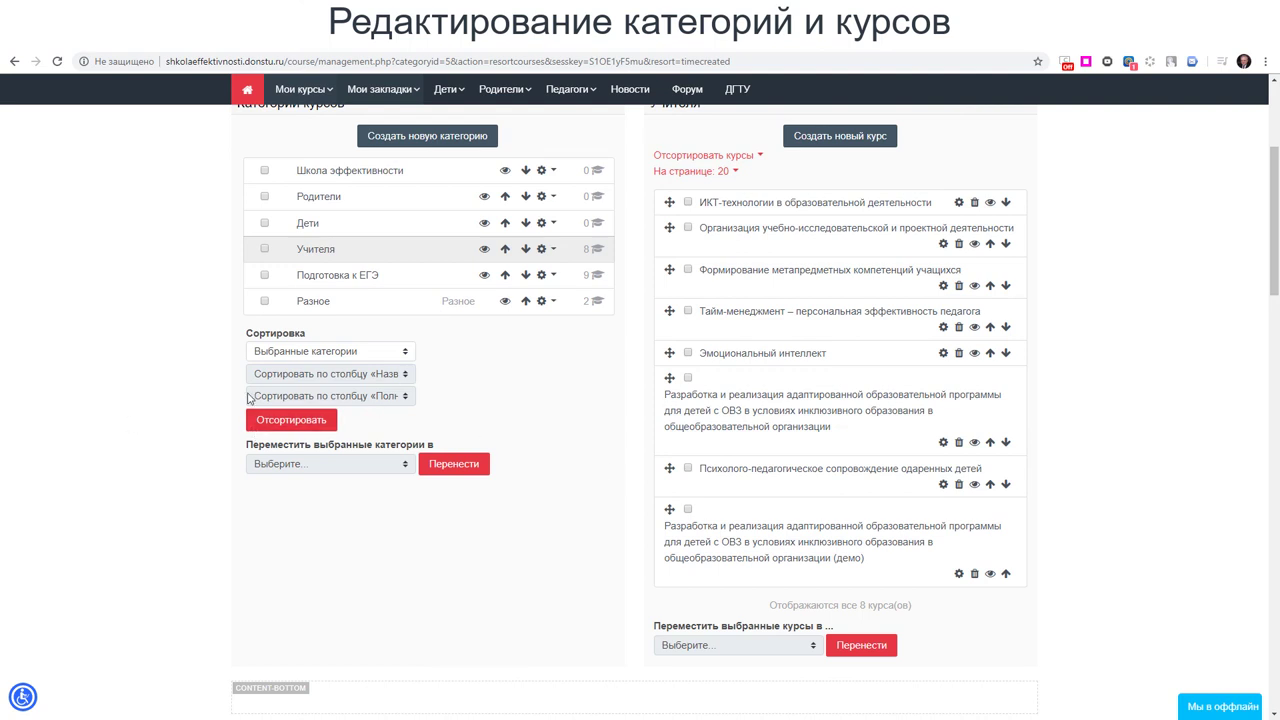
pyautogui.scroll(1, 180, 395)
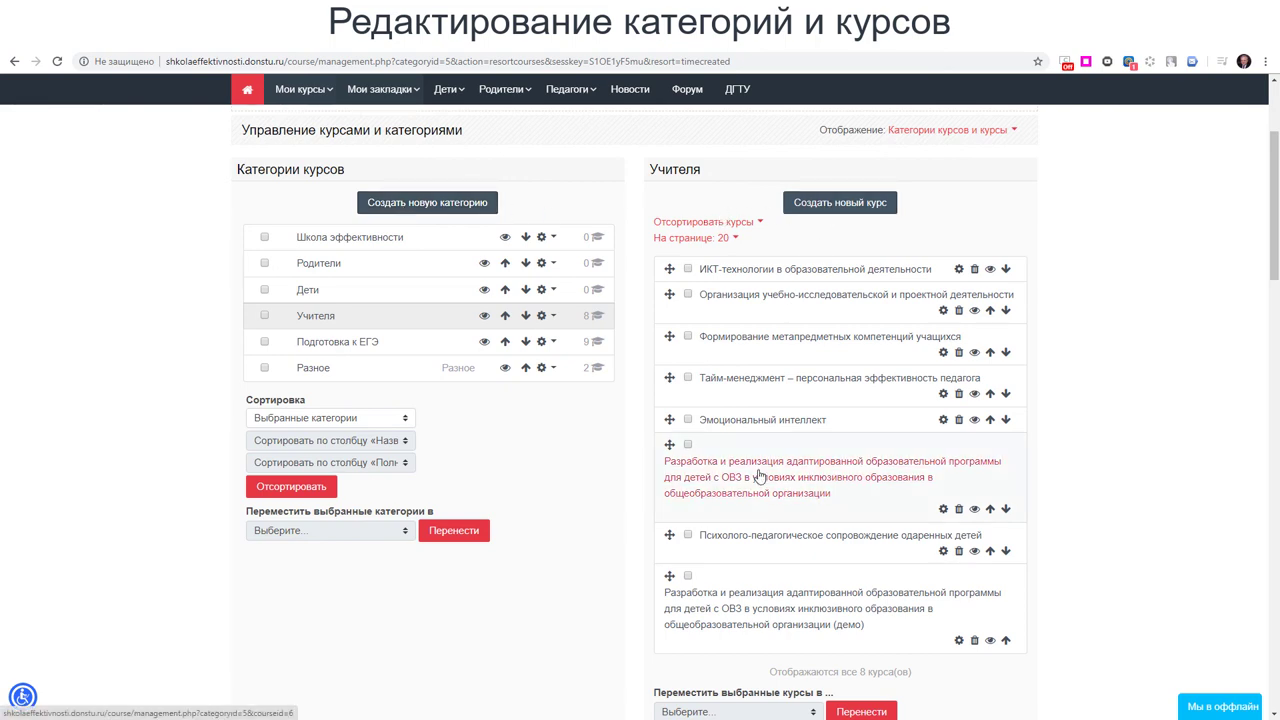
pyautogui.scroll(-3, 760, 477)
pyautogui.click(687, 310)
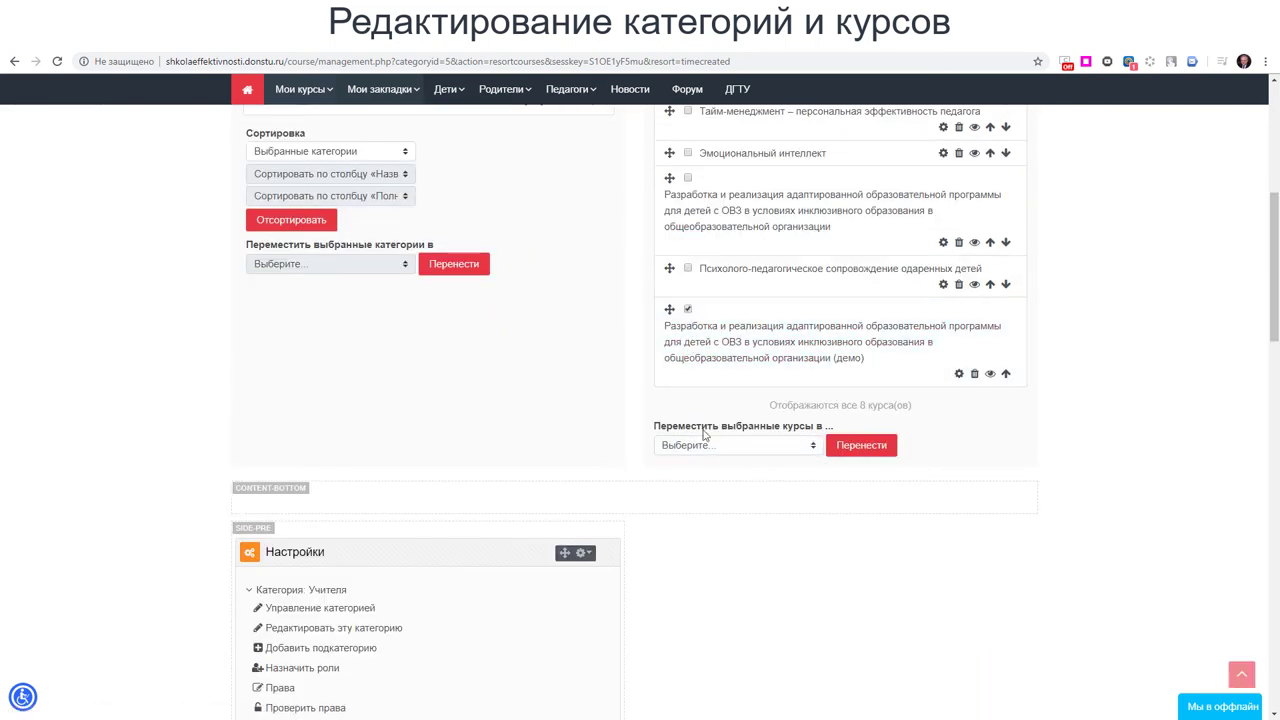
pyautogui.click(710, 449)
pyautogui.click(710, 450)
# - Open the sorting options for the courses of the category "Учителя"
pyautogui.scroll(3, 710, 450)
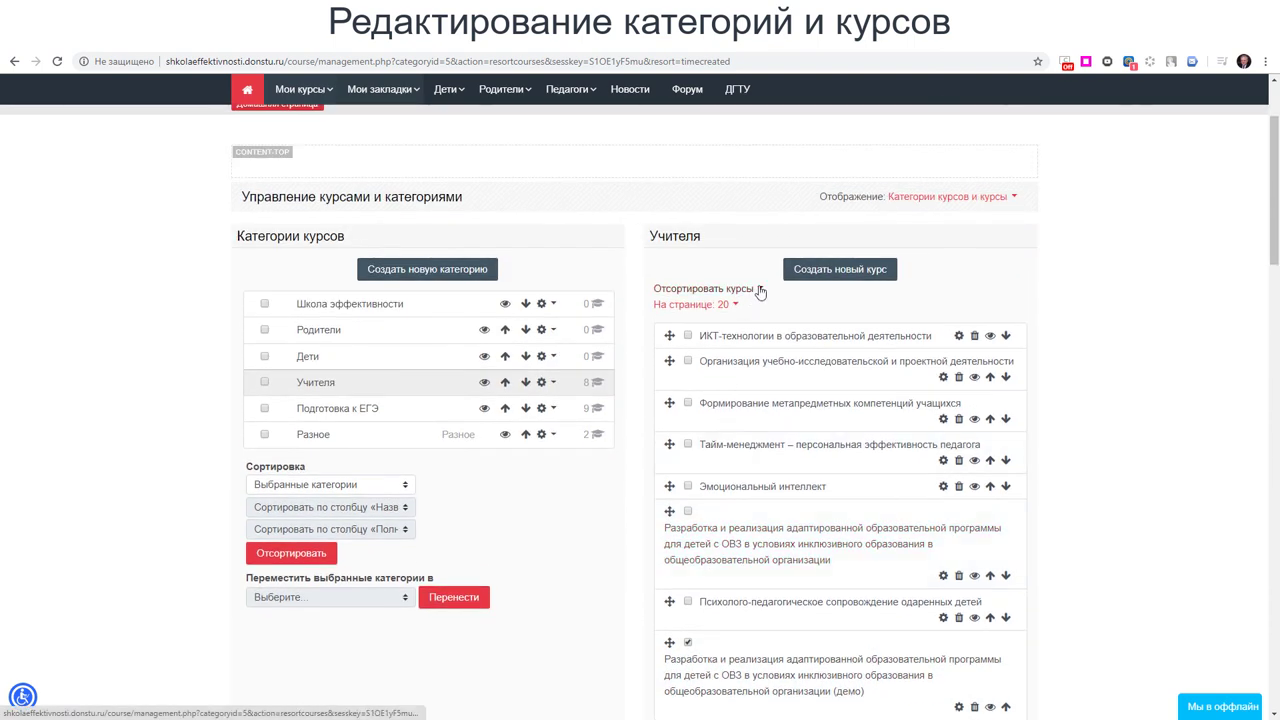
pyautogui.click(758, 289)
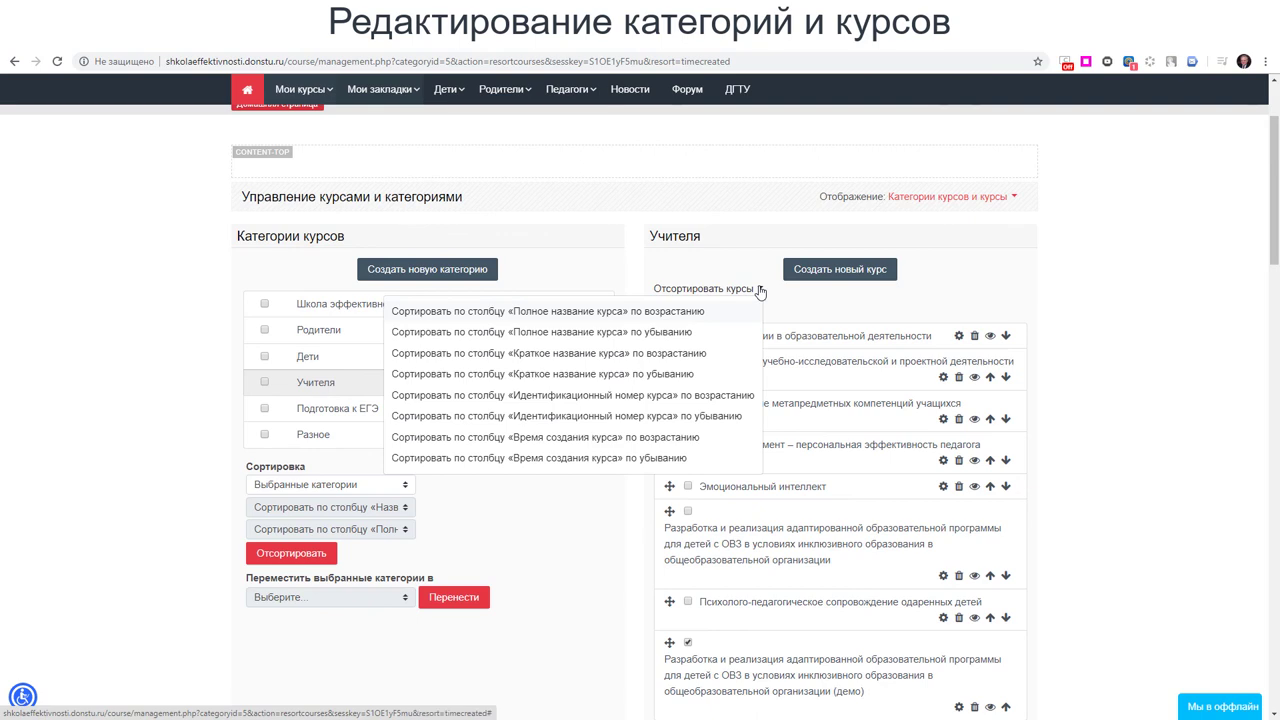